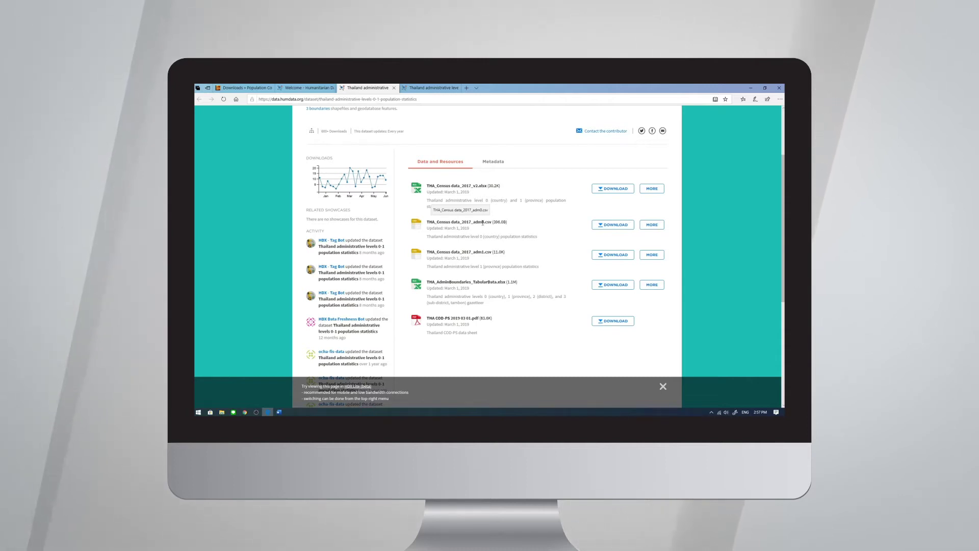
# - Review the 2017 Thailand census CSV resources and the files offered in the Thailand administrative levels 0-3 boundaries dataset on HDX
pyautogui.moveTo(482, 223); pyautogui.dragTo(485, 253)
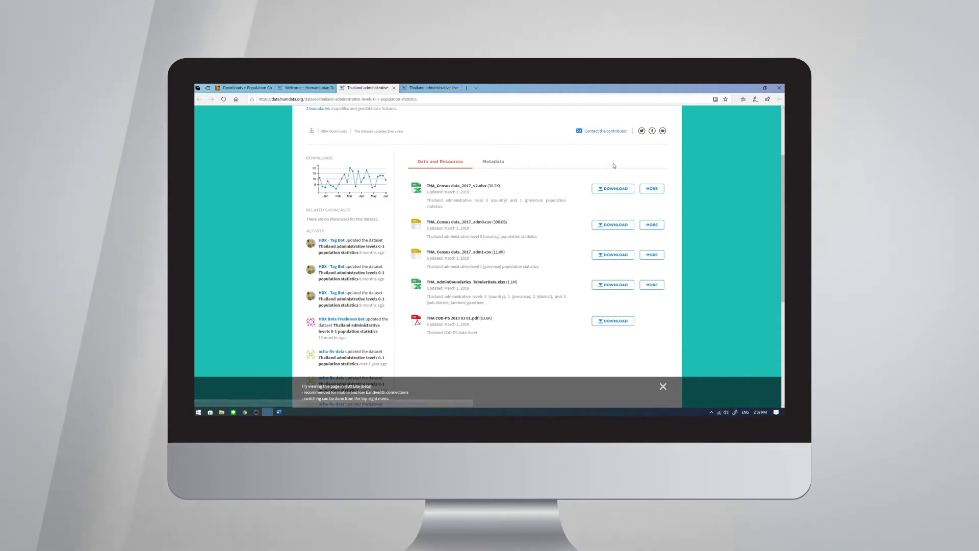
pyautogui.click(436, 90)
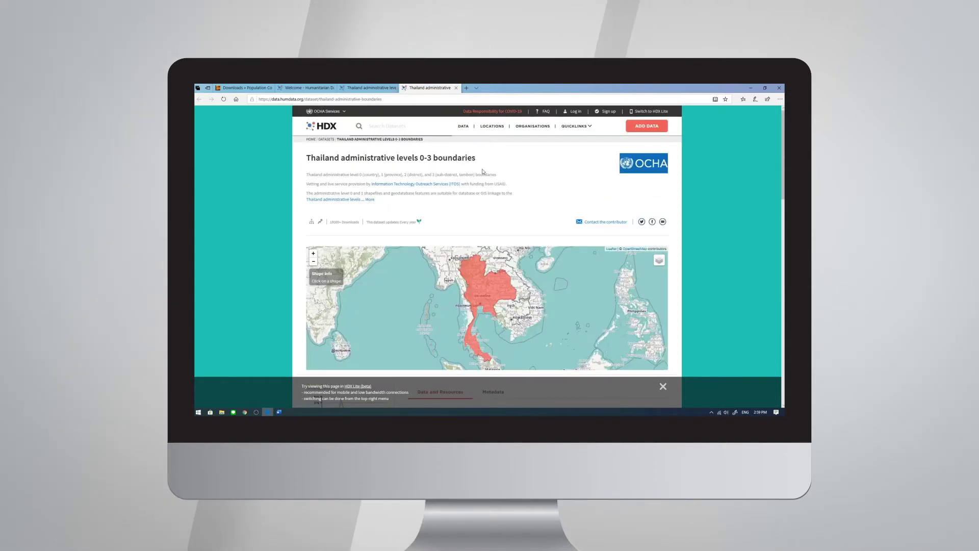
pyautogui.scroll(-6, 483, 172)
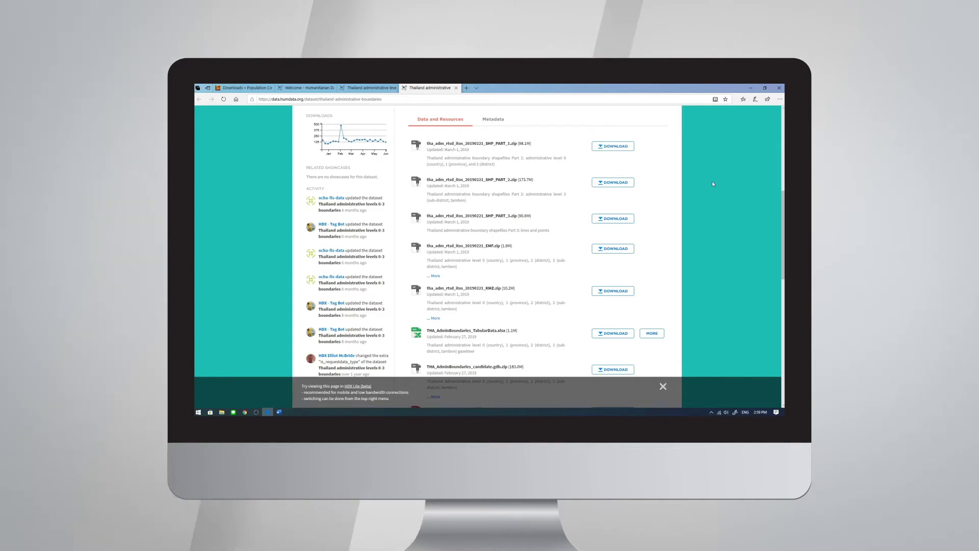
# - Minimize the browser, switch to File Explorer and show the lab folders inside GIS Training
pyautogui.click(758, 89)
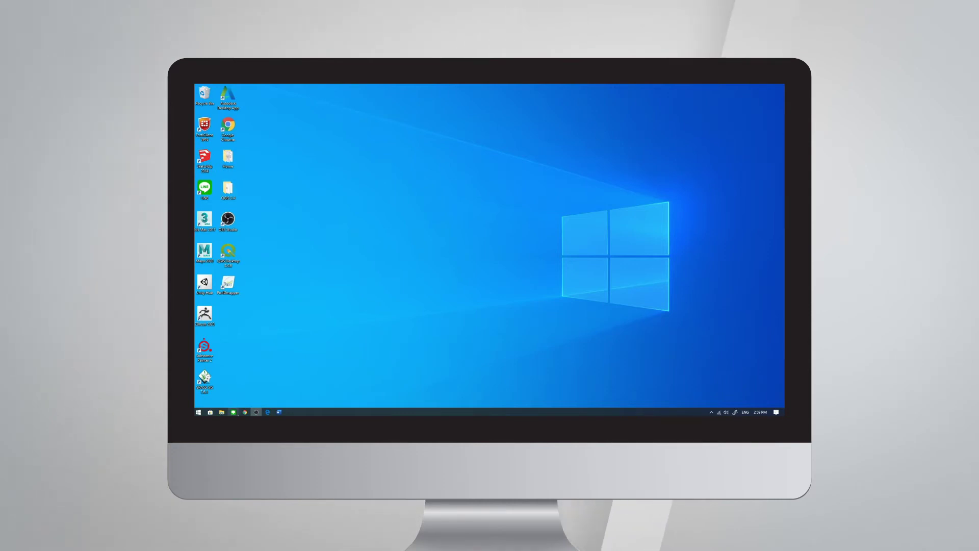
pyautogui.click(221, 412)
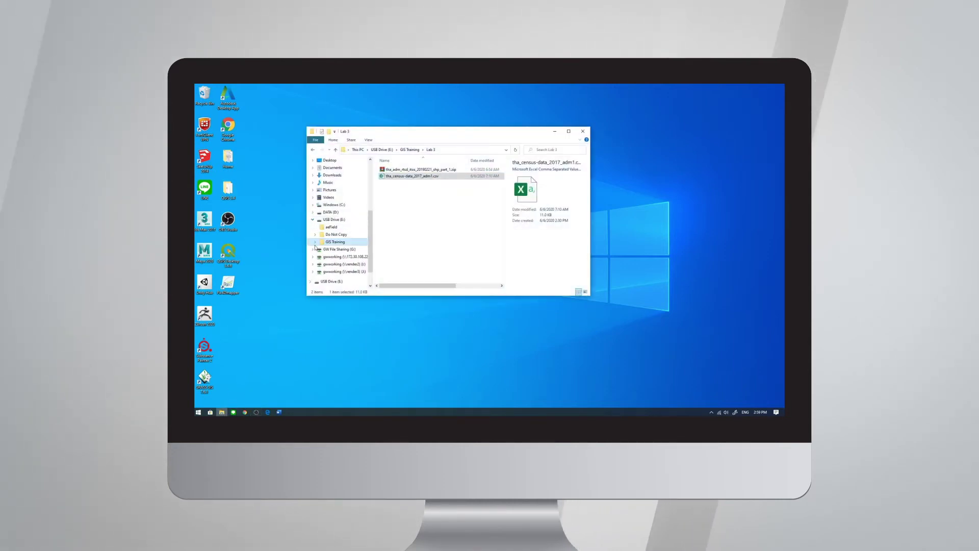
pyautogui.click(314, 242)
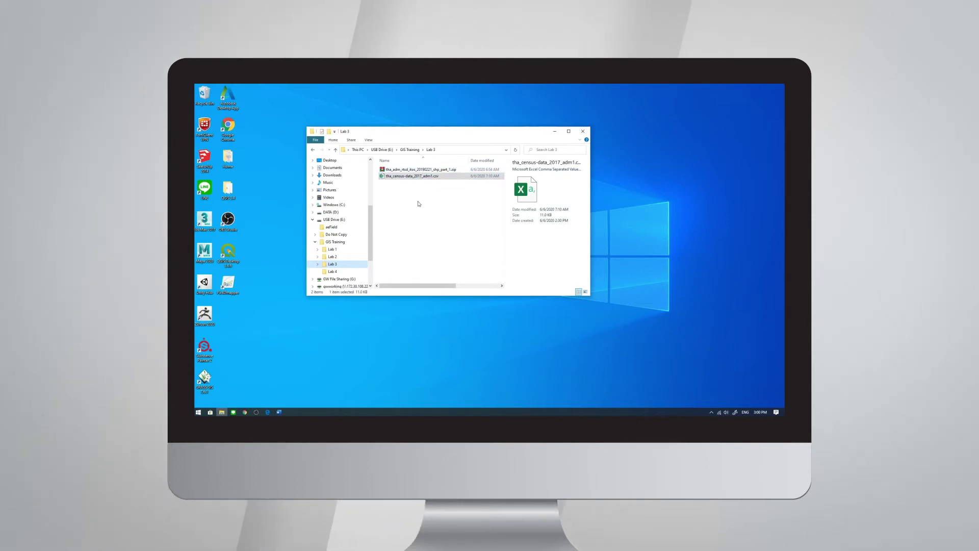
# - Launch QGIS Desktop and create a new empty project
pyautogui.doubleClick(231, 255)
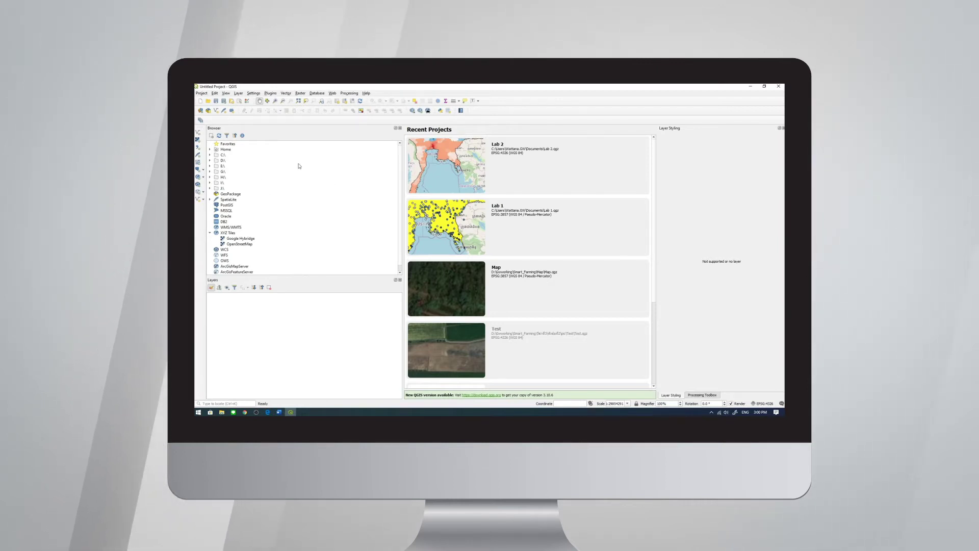
pyautogui.click(200, 102)
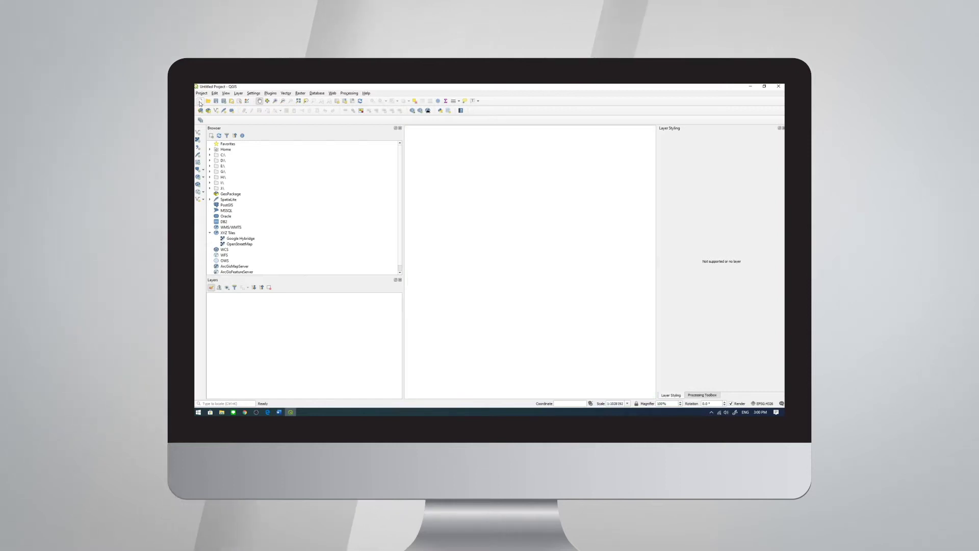
# - Add the tha_admbnda_adm1_rtsd_20190221.shp layer from the zipped shapefiles in E:\GIS Training\Lab 3 to the project
pyautogui.click(210, 167)
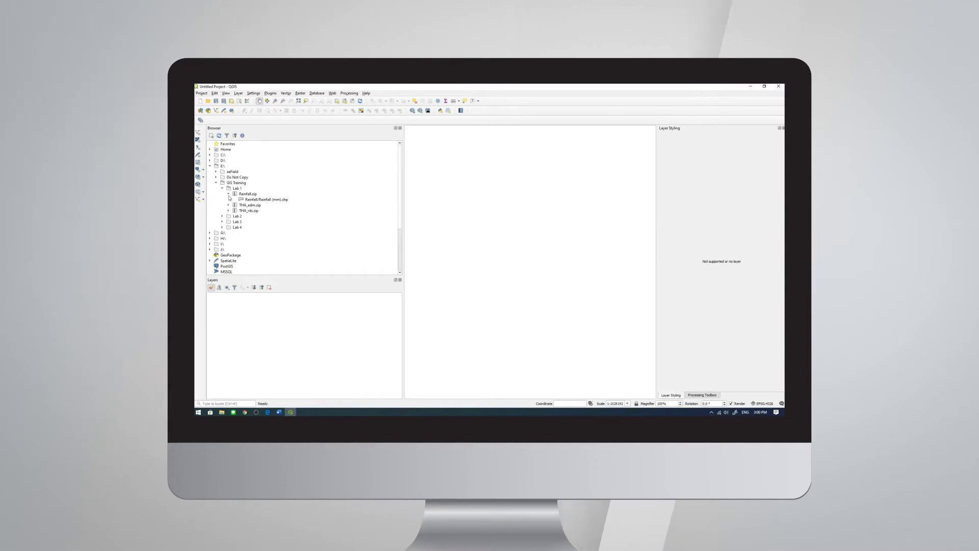
pyautogui.click(222, 188)
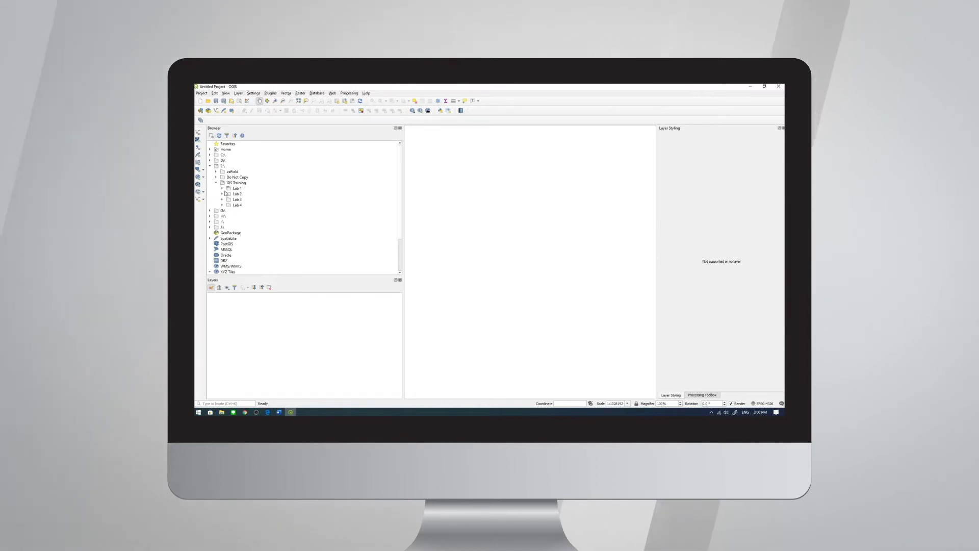
pyautogui.click(223, 199)
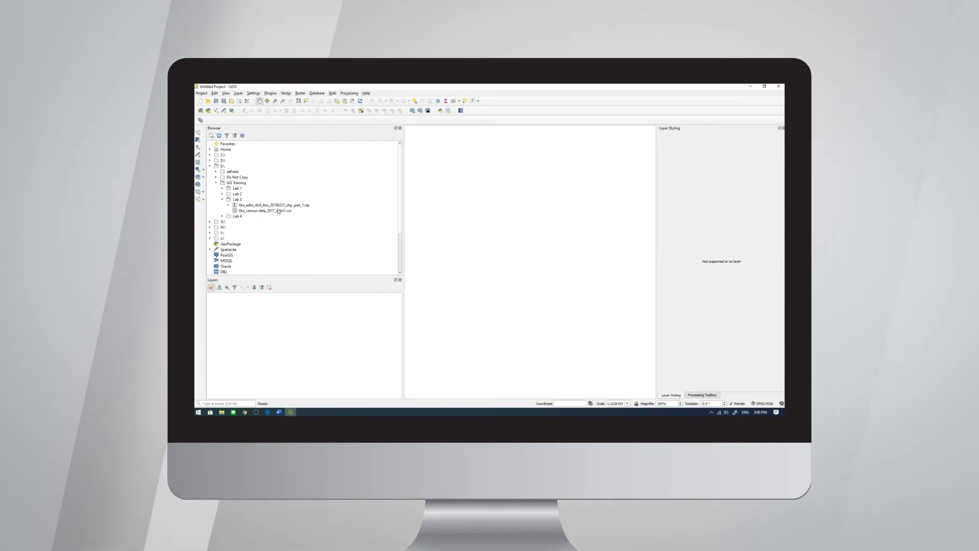
pyautogui.click(274, 205)
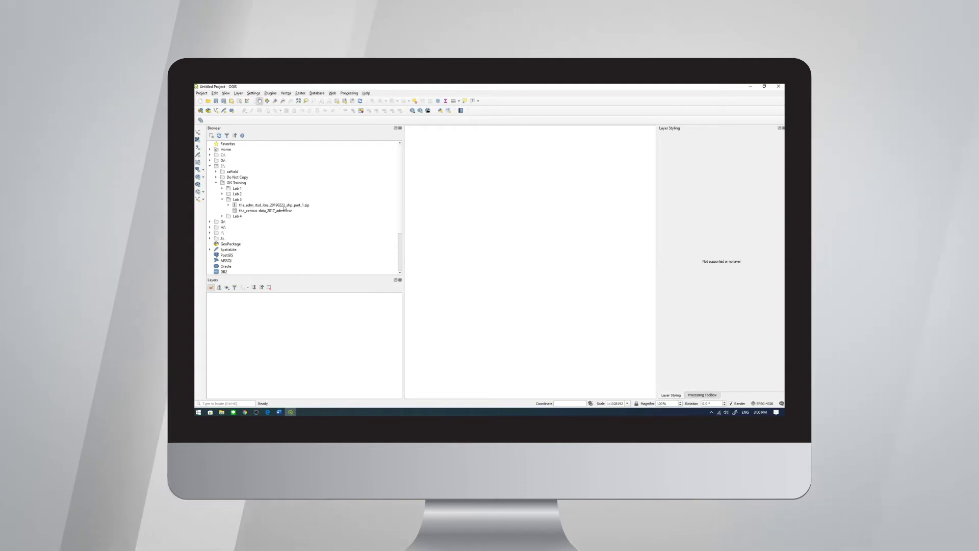
pyautogui.click(229, 205)
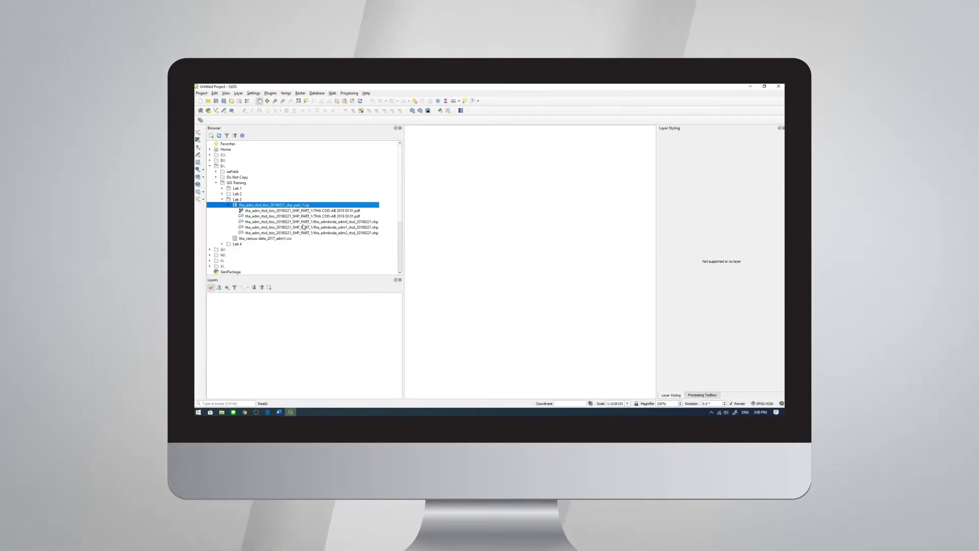
pyautogui.click(348, 224)
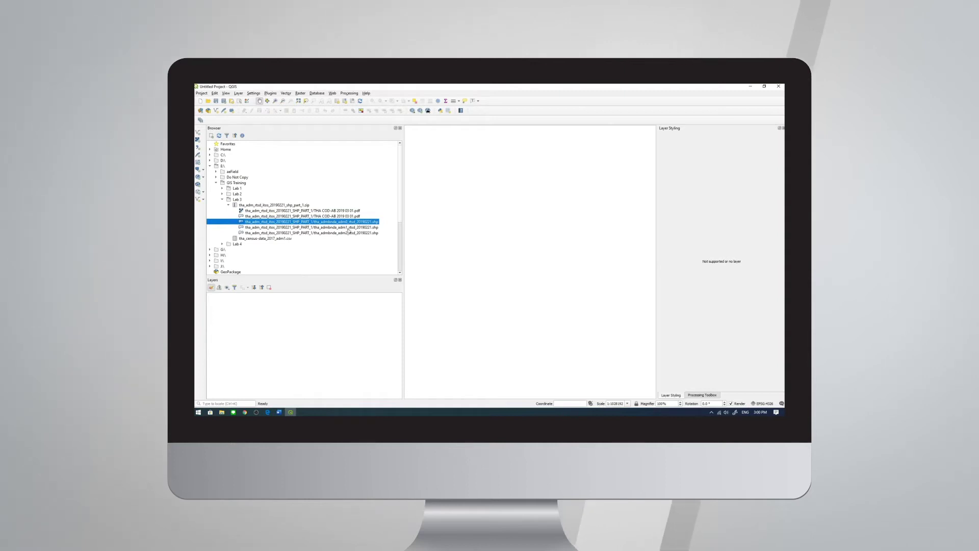
pyautogui.click(346, 228)
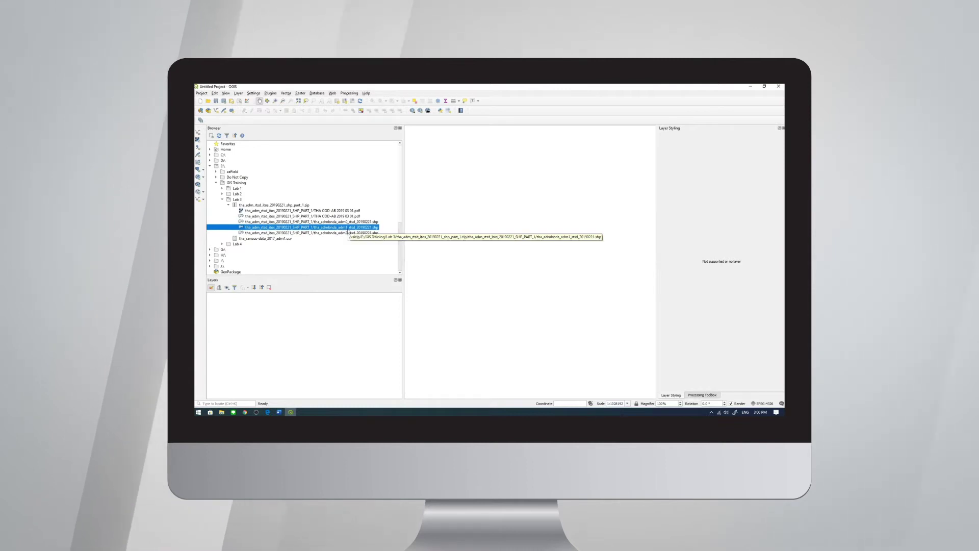
pyautogui.doubleClick(278, 227)
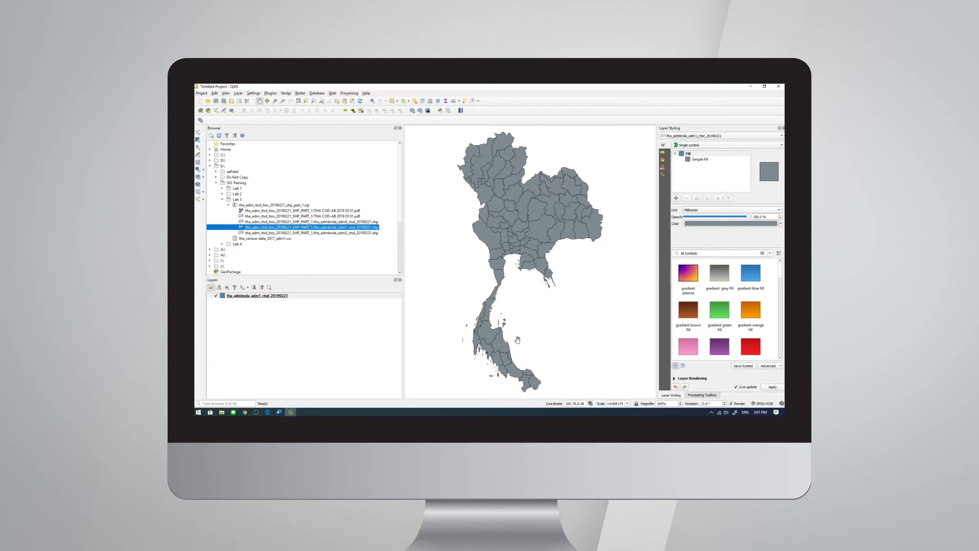
# - Open tha_census-data_2017_adm1.csv from the Lab 3 folder in Notepad, examine its comma-separated fields, and close it
pyautogui.click(264, 239)
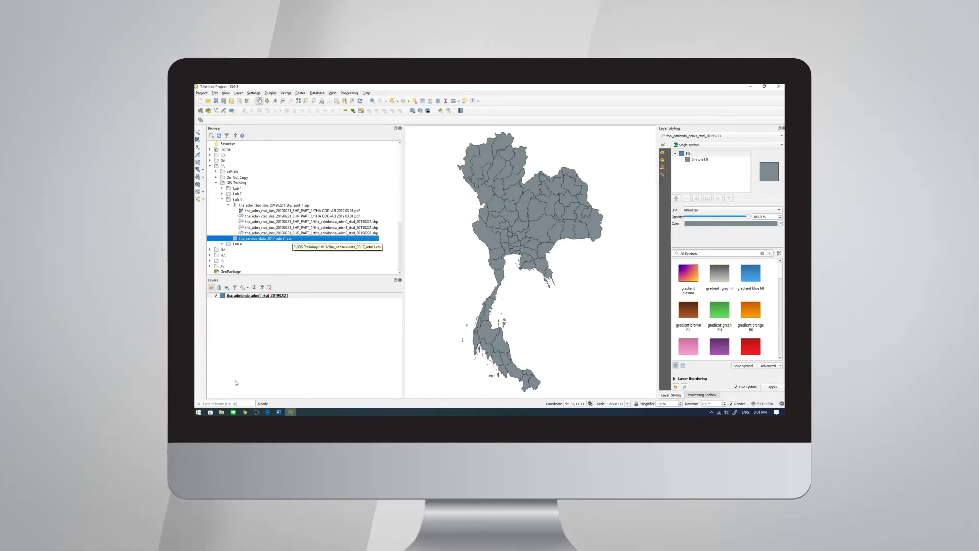
pyautogui.click(221, 412)
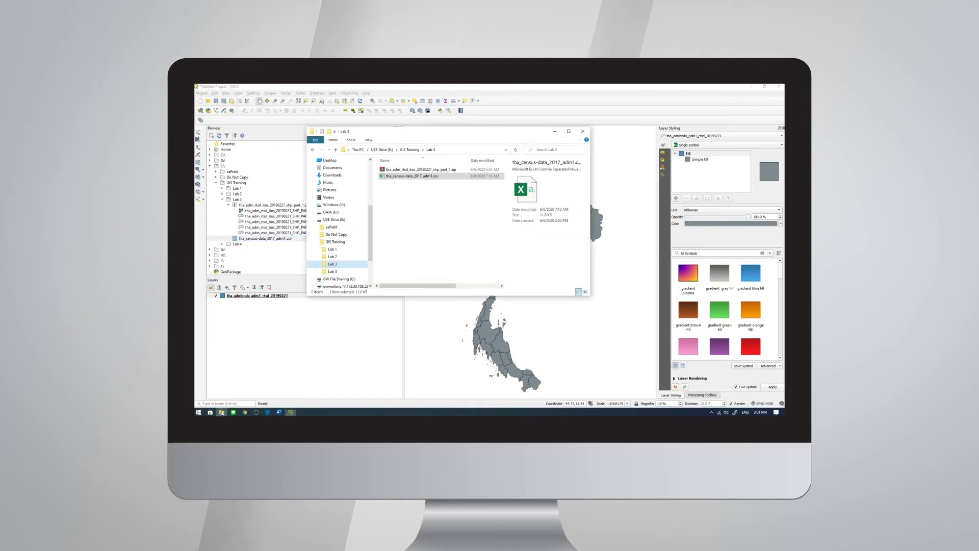
pyautogui.click(430, 215)
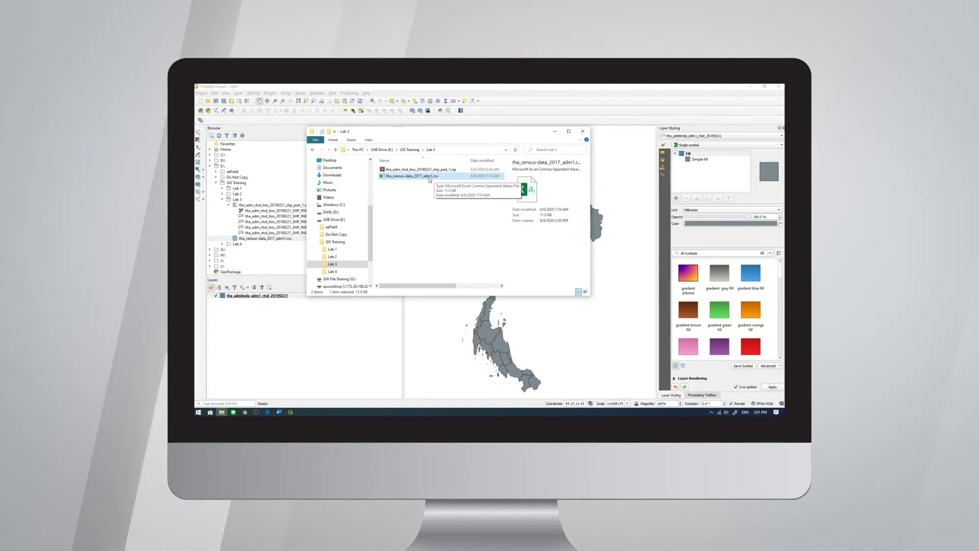
pyautogui.rightClick(403, 177)
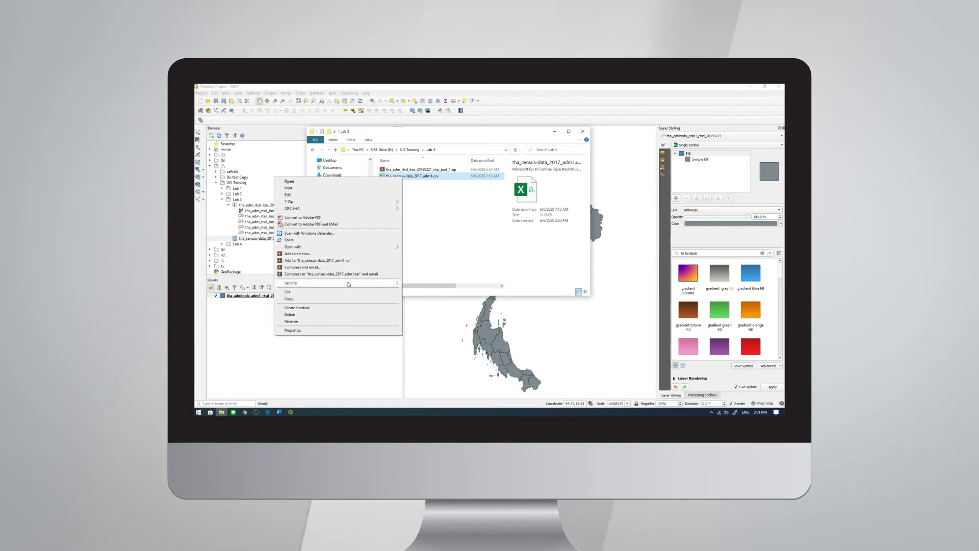
pyautogui.moveTo(382, 250)
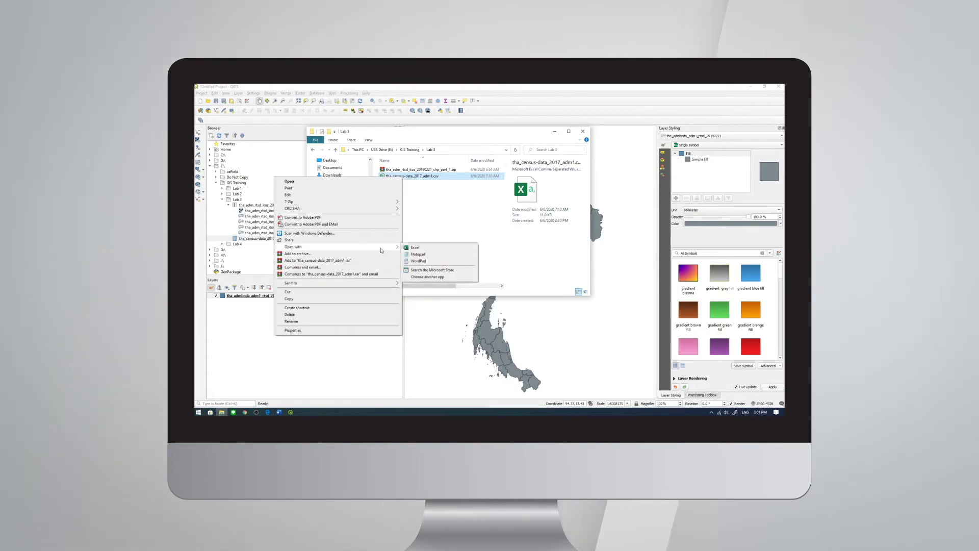
pyautogui.click(418, 254)
pyautogui.moveTo(445, 125); pyautogui.dragTo(366, 107)
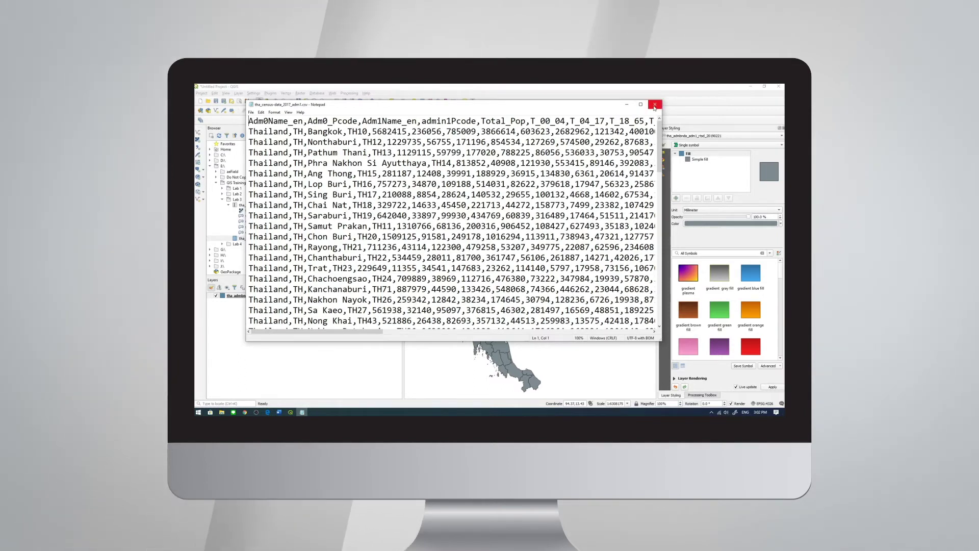
pyautogui.click(655, 105)
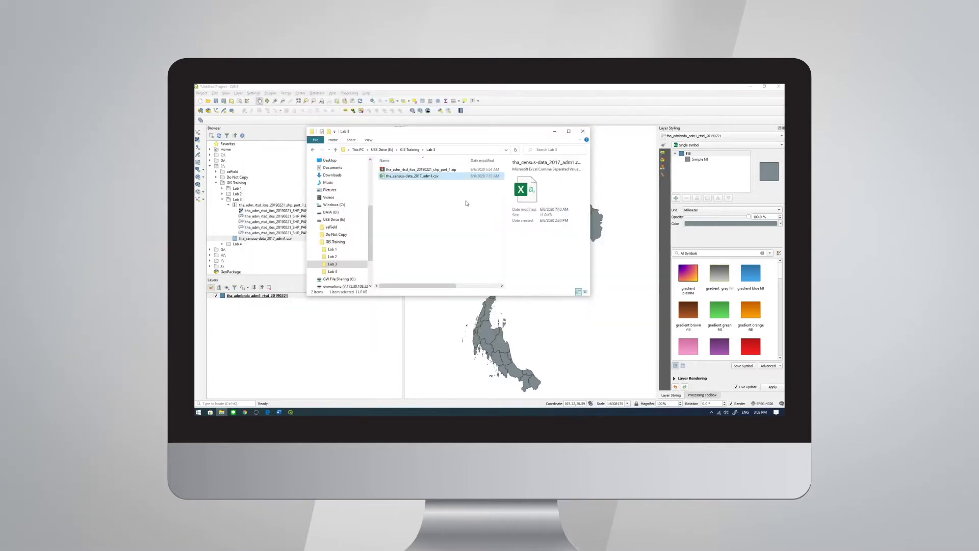
# - Examine the census CSV in Excel with columns A to E fitted to their contents, and close it without saving
pyautogui.click(435, 210)
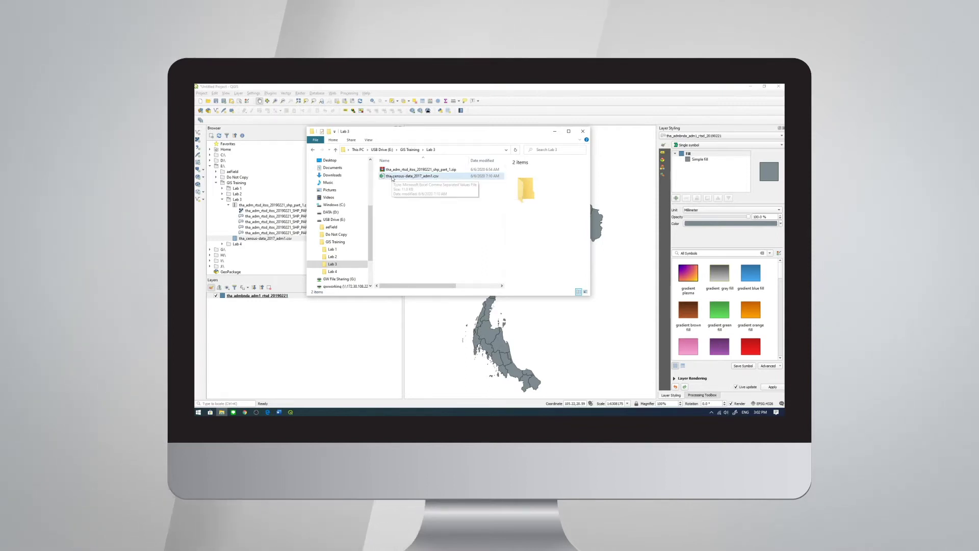
pyautogui.doubleClick(393, 176)
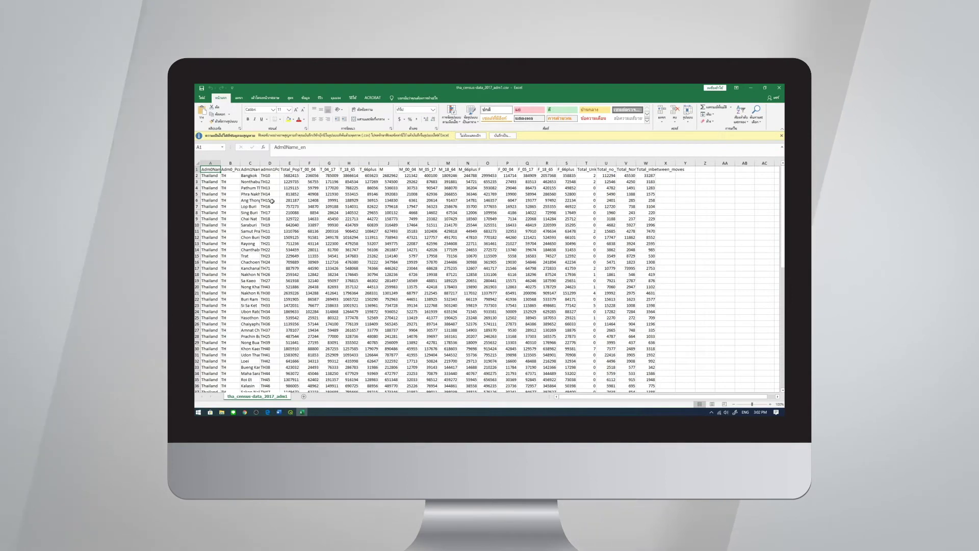
pyautogui.doubleClick(220, 163)
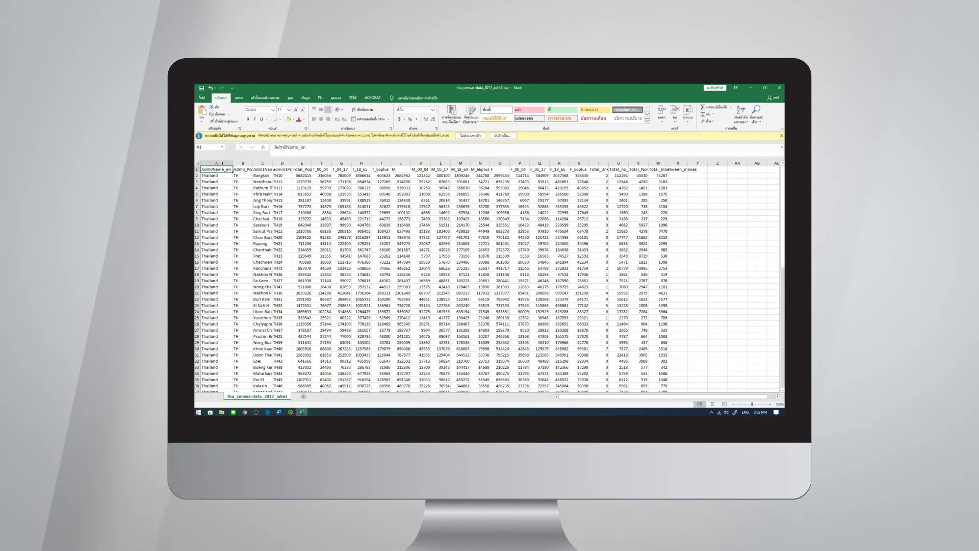
pyautogui.doubleClick(252, 163)
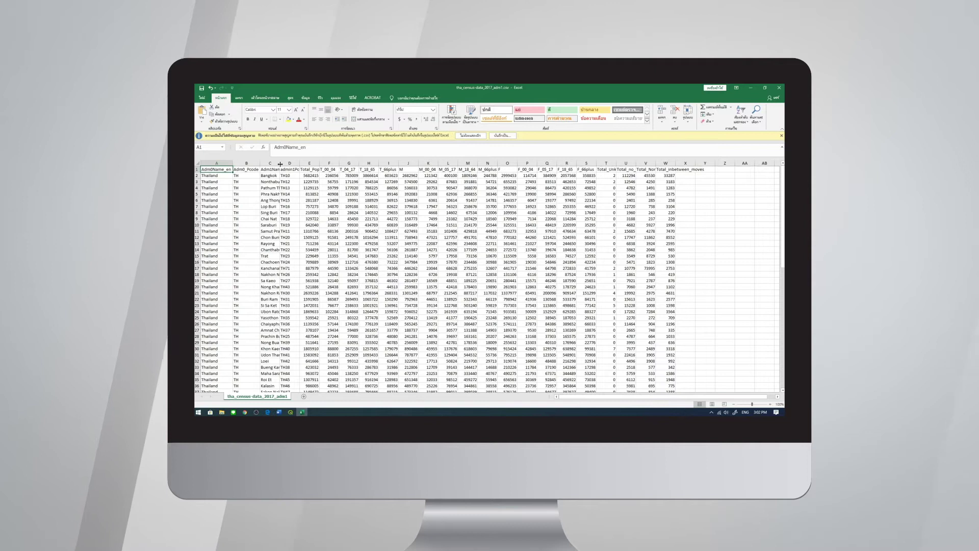
pyautogui.doubleClick(279, 164)
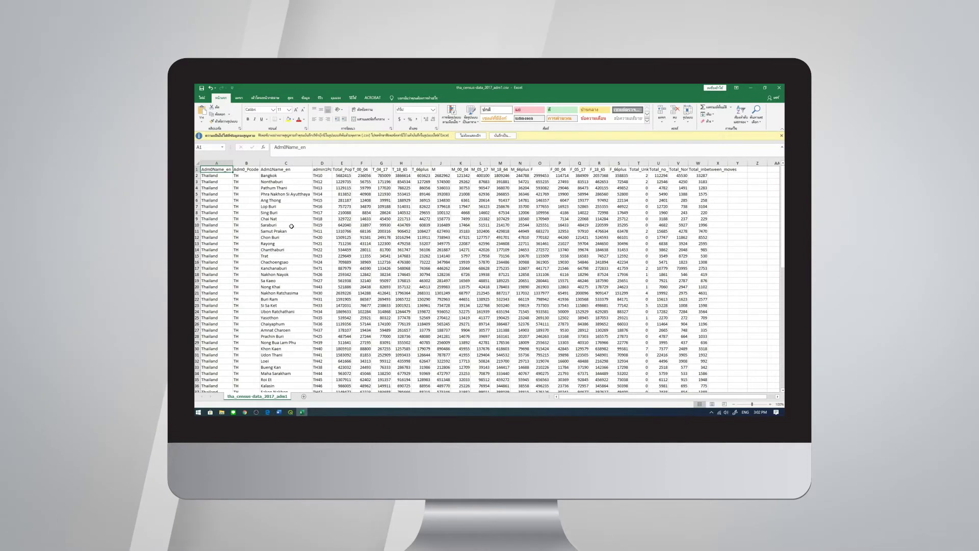
pyautogui.doubleClick(332, 163)
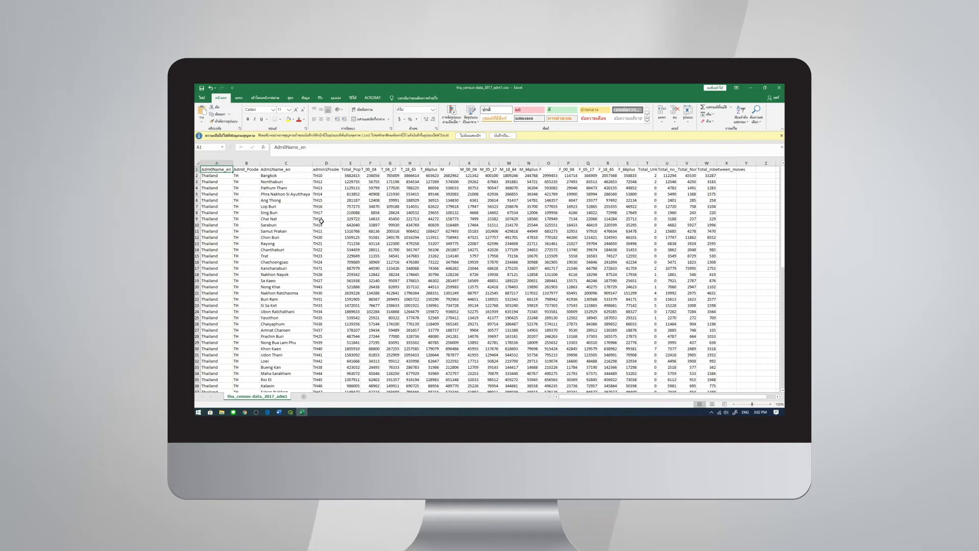
pyautogui.doubleClick(361, 163)
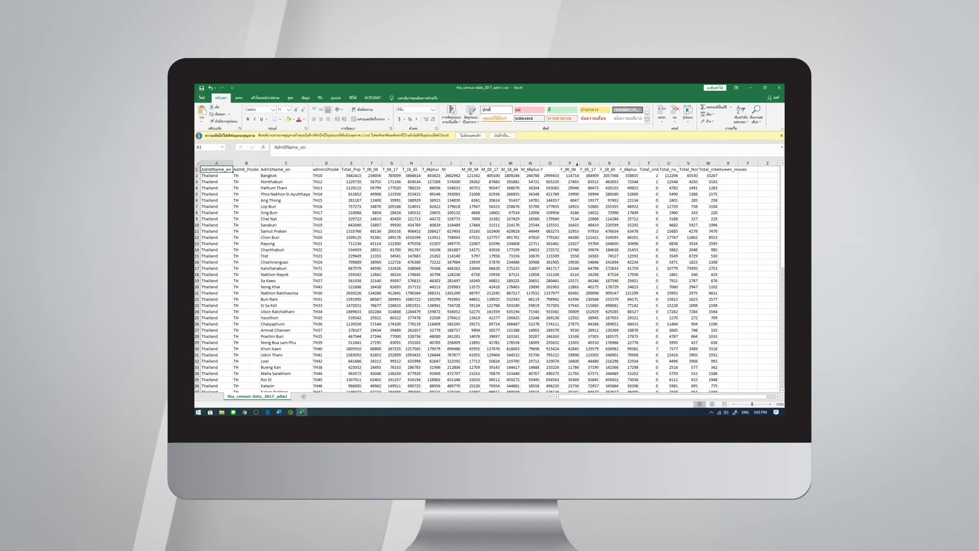
pyautogui.click(781, 87)
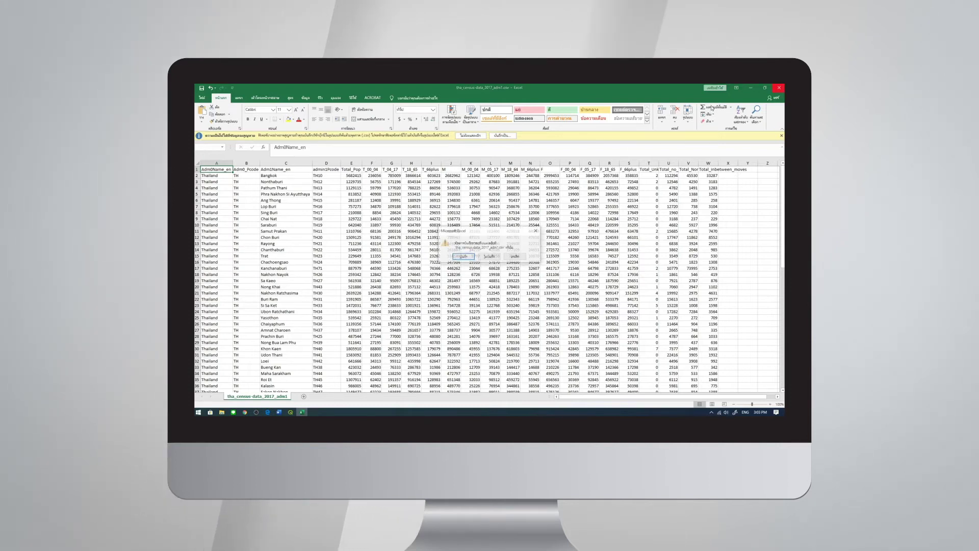
pyautogui.click(490, 257)
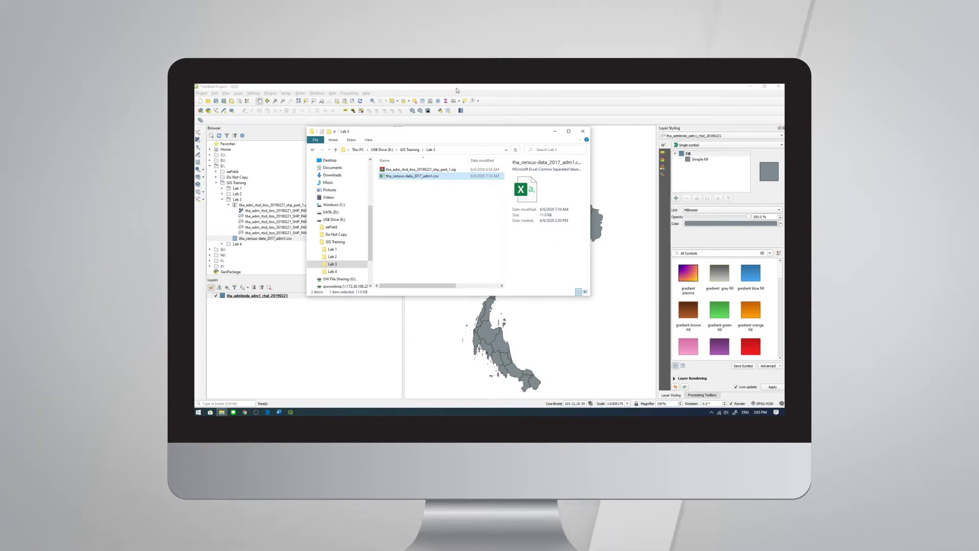
# - Start a delimited text layer from tha_census-data_2017_adm1.csv in the Lab 3 folder and enlarge the import dialog to see its sample data
pyautogui.click(265, 238)
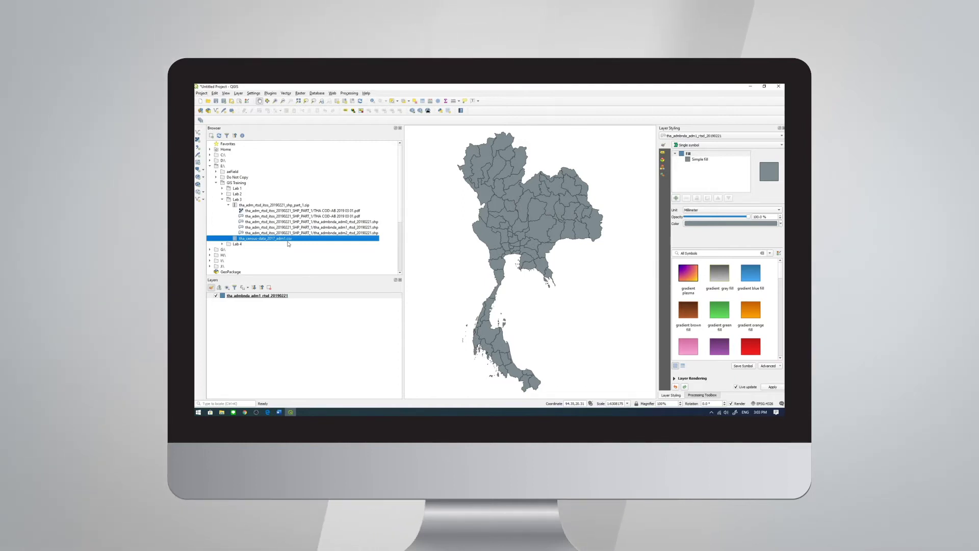
pyautogui.click(239, 94)
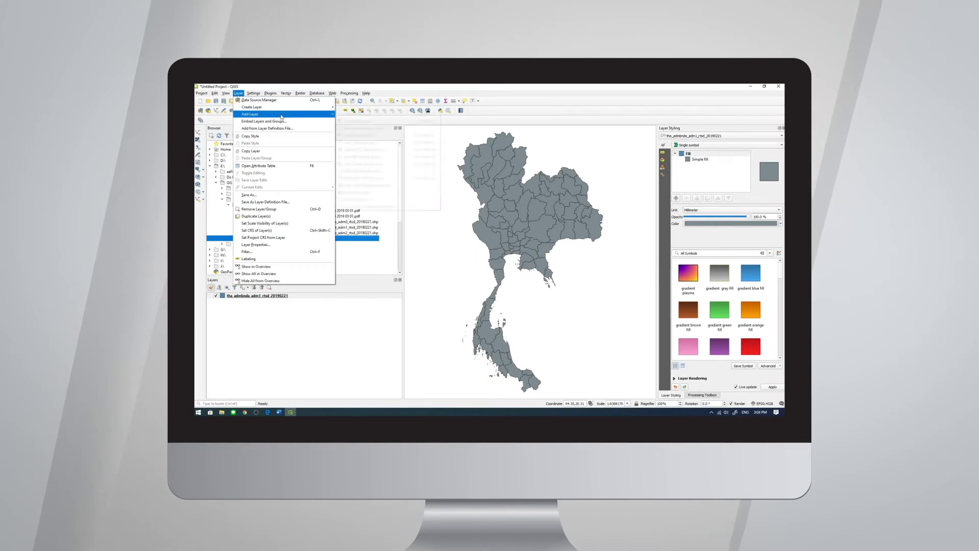
pyautogui.moveTo(316, 115)
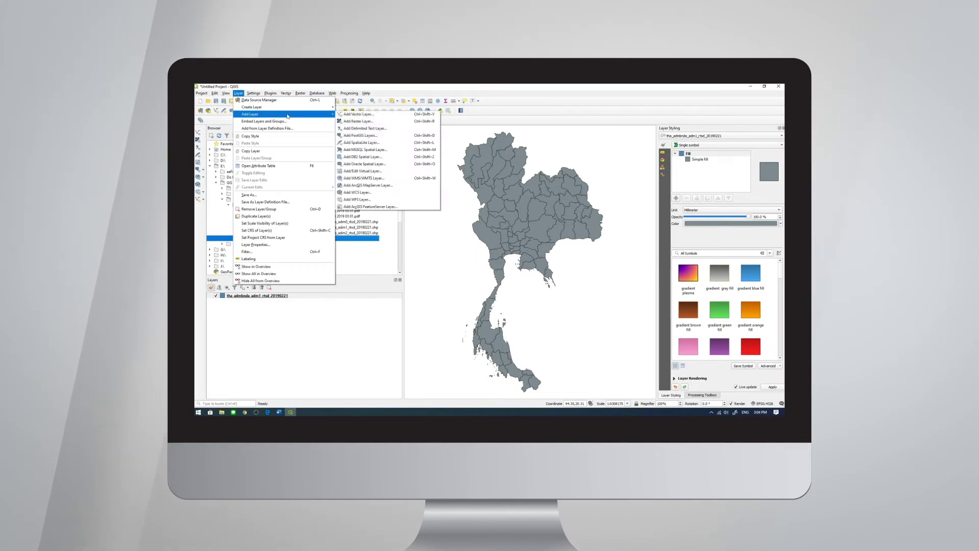
pyautogui.click(375, 129)
pyautogui.moveTo(396, 156); pyautogui.dragTo(348, 131)
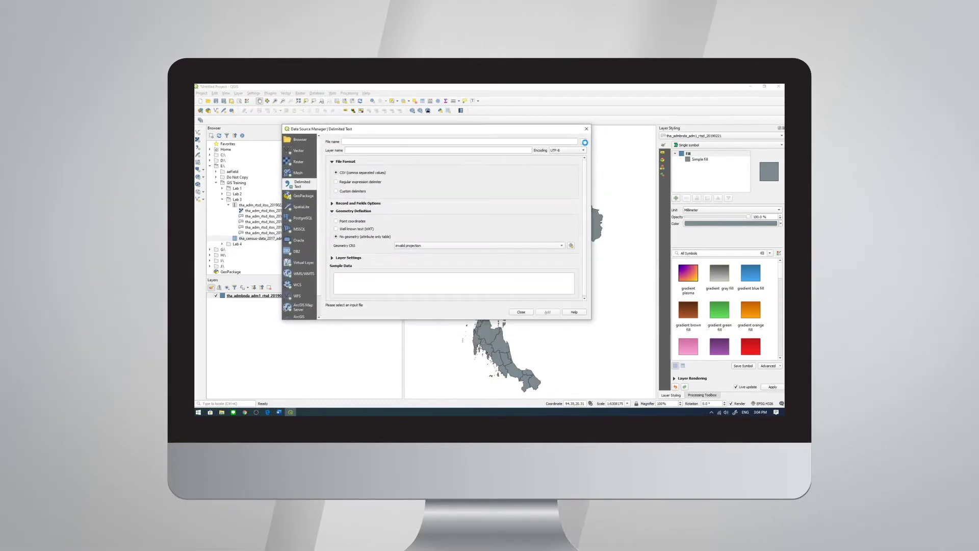
pyautogui.click(585, 142)
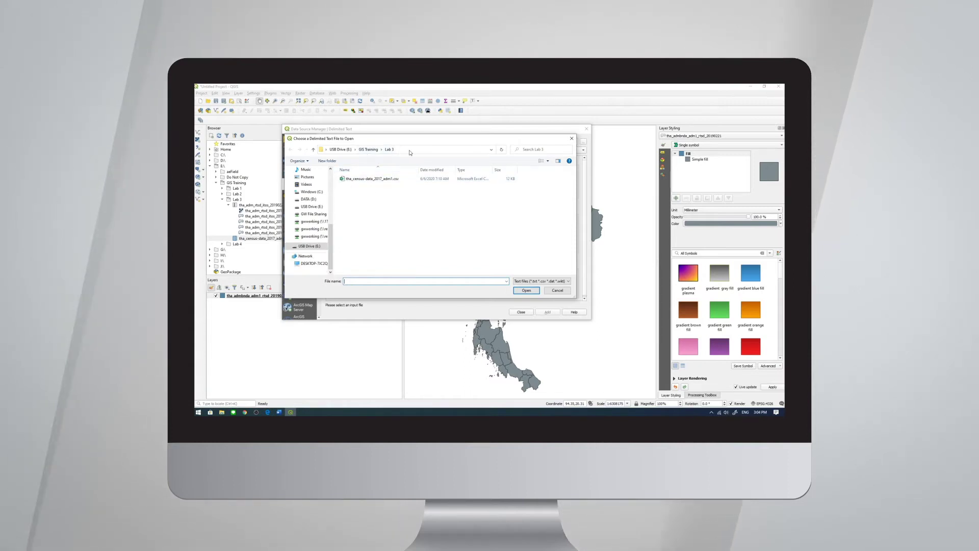
pyautogui.click(371, 179)
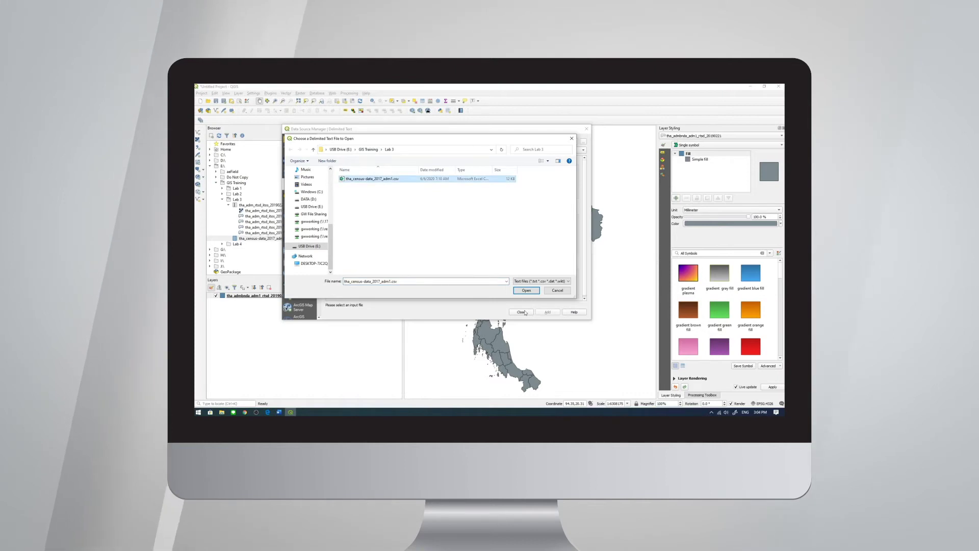
pyautogui.click(526, 290)
pyautogui.moveTo(433, 134); pyautogui.dragTo(418, 102)
pyautogui.moveTo(575, 290); pyautogui.dragTo(692, 393)
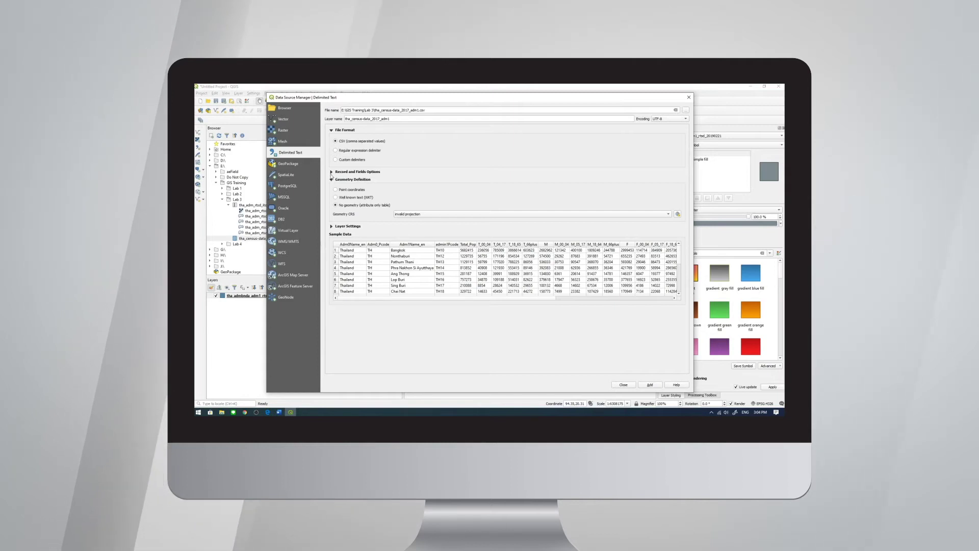
# - Review the record and geometry options, add the census CSV as an attribute-only table with no geometry, and close the Data Source Manager
pyautogui.click(332, 172)
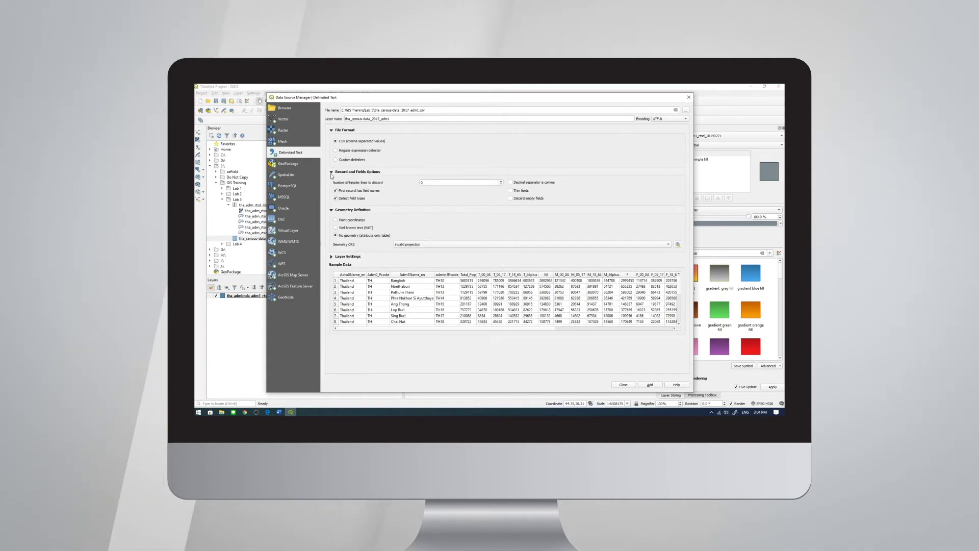
pyautogui.click(331, 173)
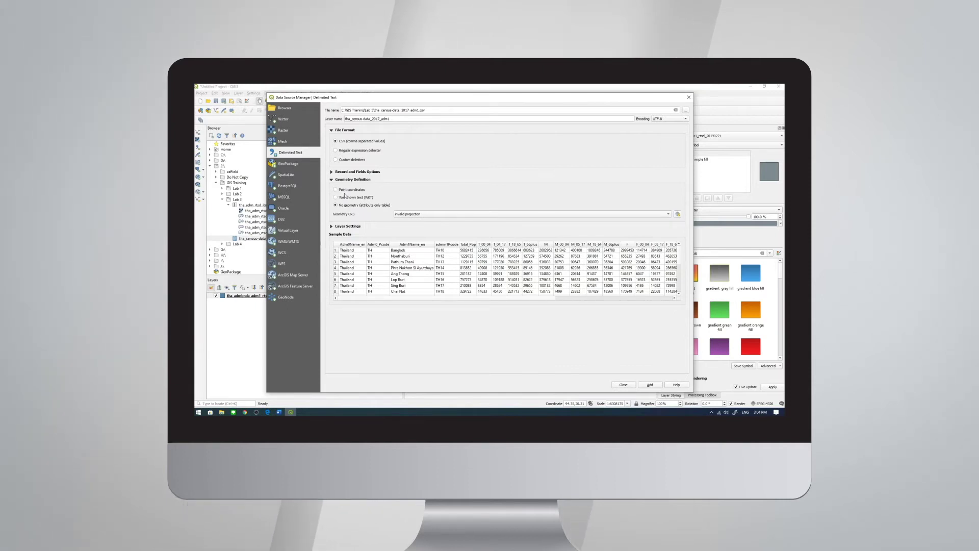
pyautogui.click(335, 189)
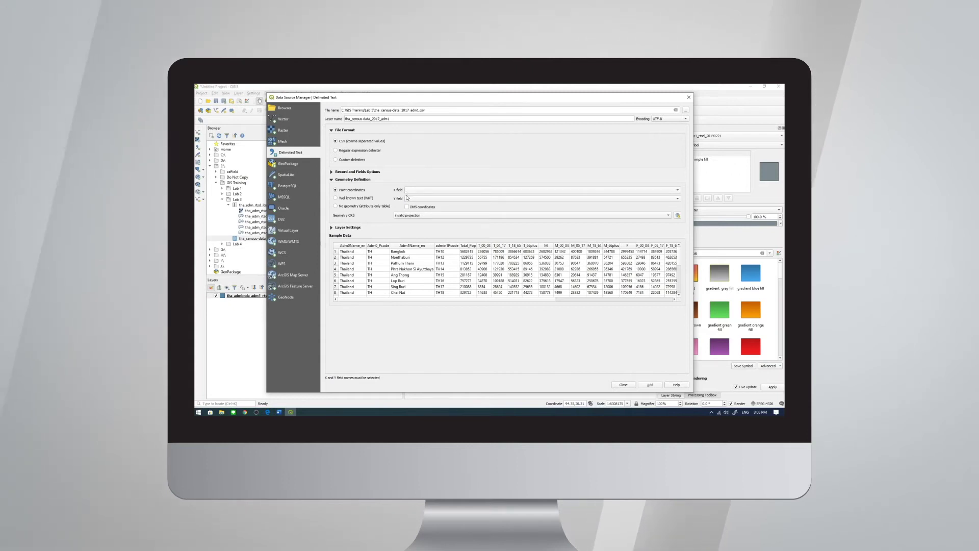
pyautogui.click(336, 207)
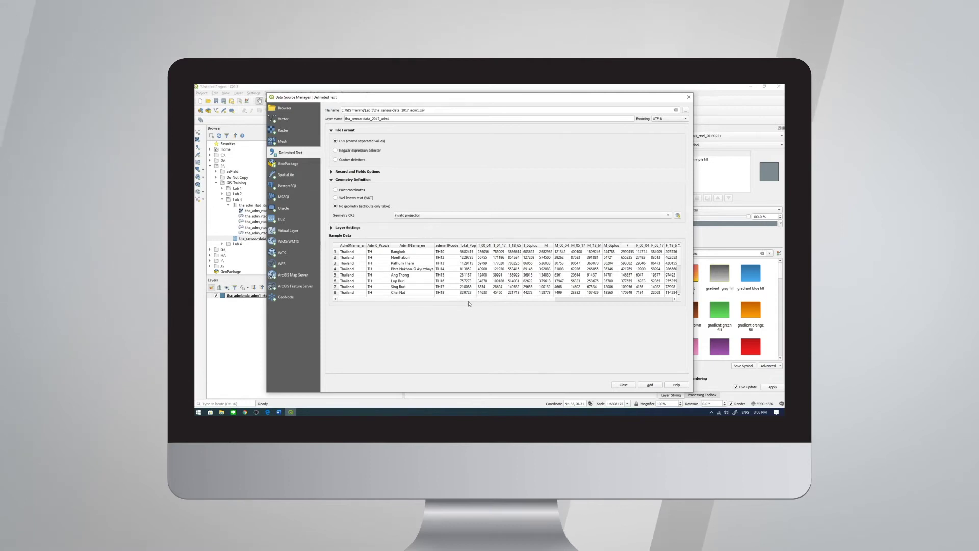
pyautogui.click(656, 386)
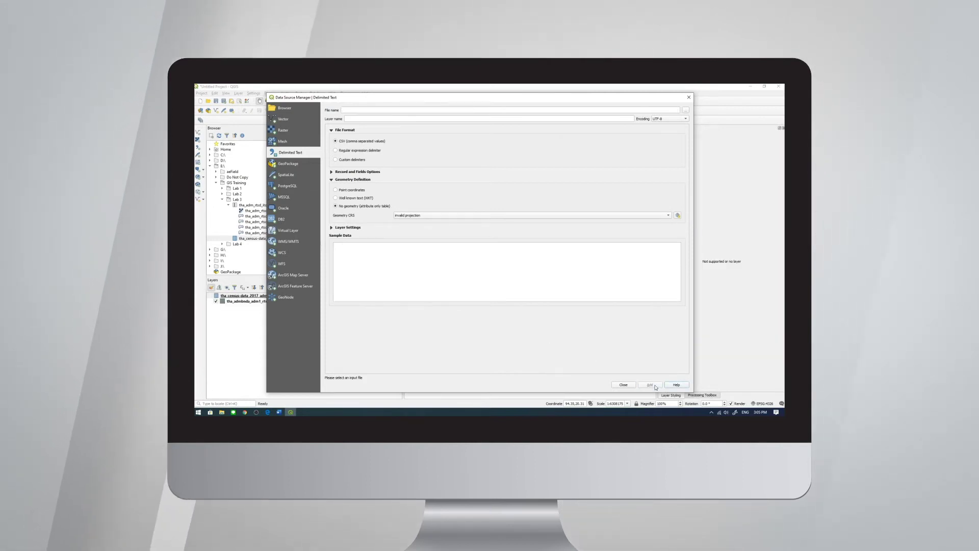
pyautogui.click(688, 97)
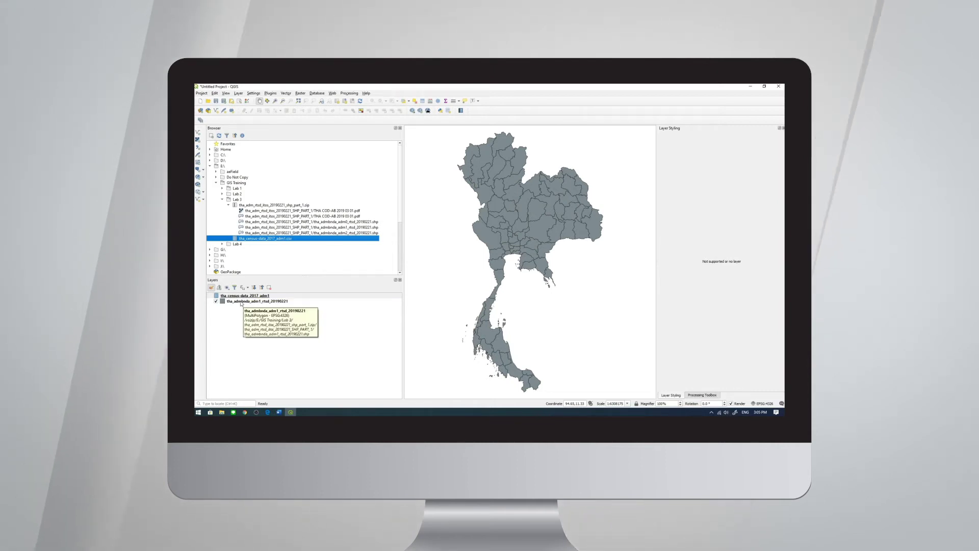
# - Examine the attribute table of the tha_census-data_2017_adm1 layer, including its province code column, and close it
pyautogui.click(241, 302)
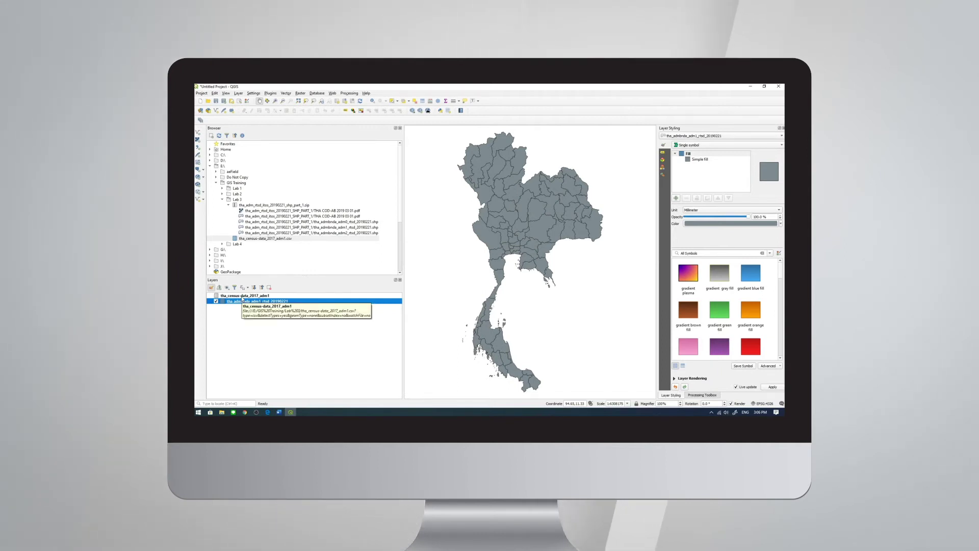
pyautogui.click(241, 296)
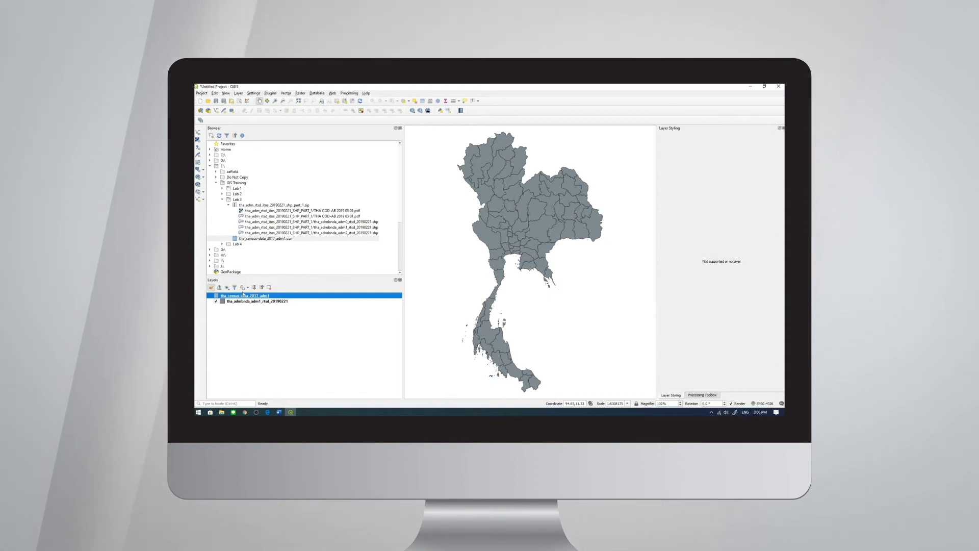
pyautogui.click(243, 315)
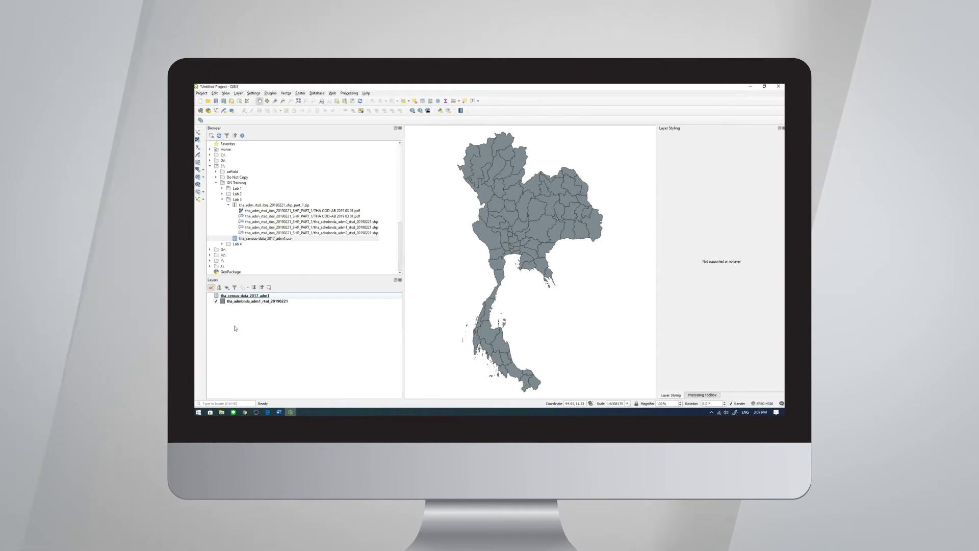
pyautogui.click(248, 296)
pyautogui.rightClick(248, 296)
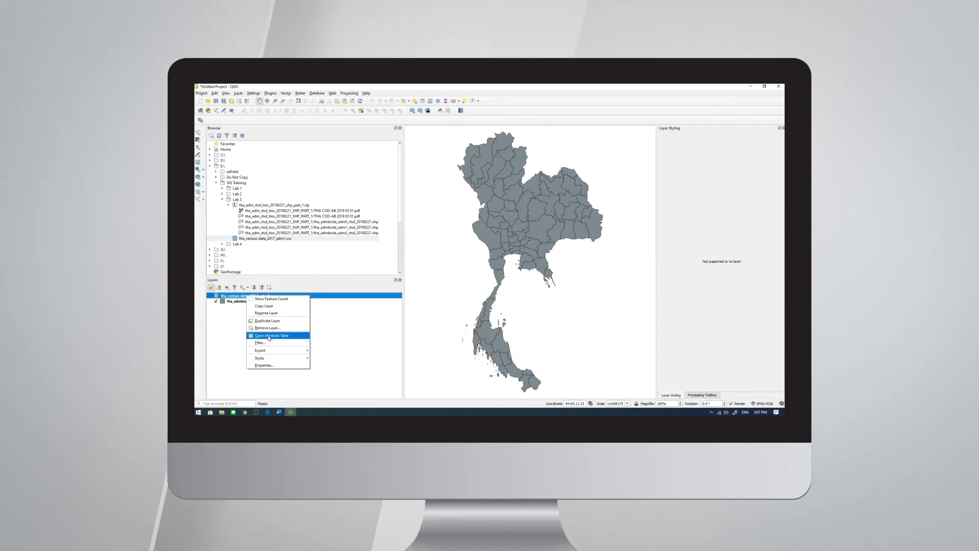
pyautogui.click(268, 336)
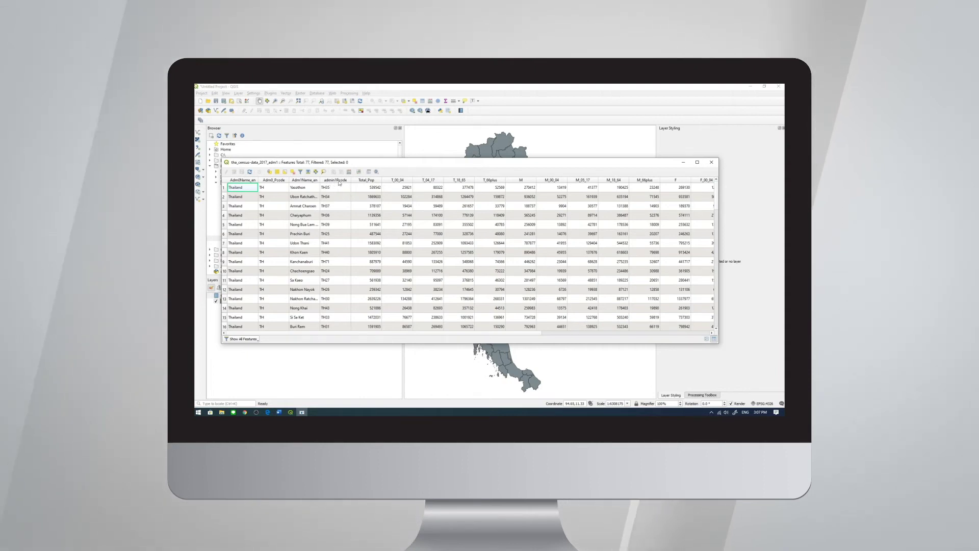
pyautogui.click(711, 162)
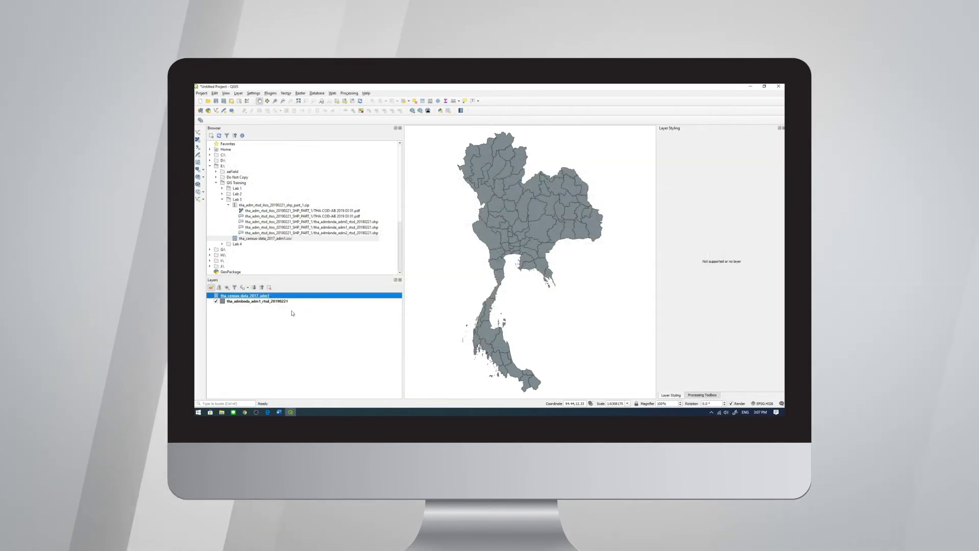
# - Examine the attribute table of the tha_admbnda_adm1_rtsd_20190221 layer for a province code field matching the census table
pyautogui.click(248, 301)
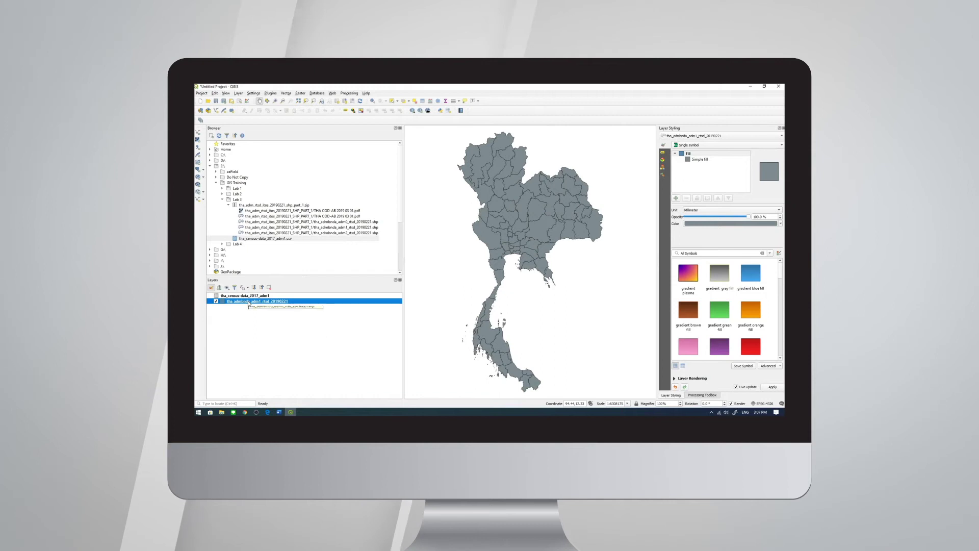
pyautogui.rightClick(249, 303)
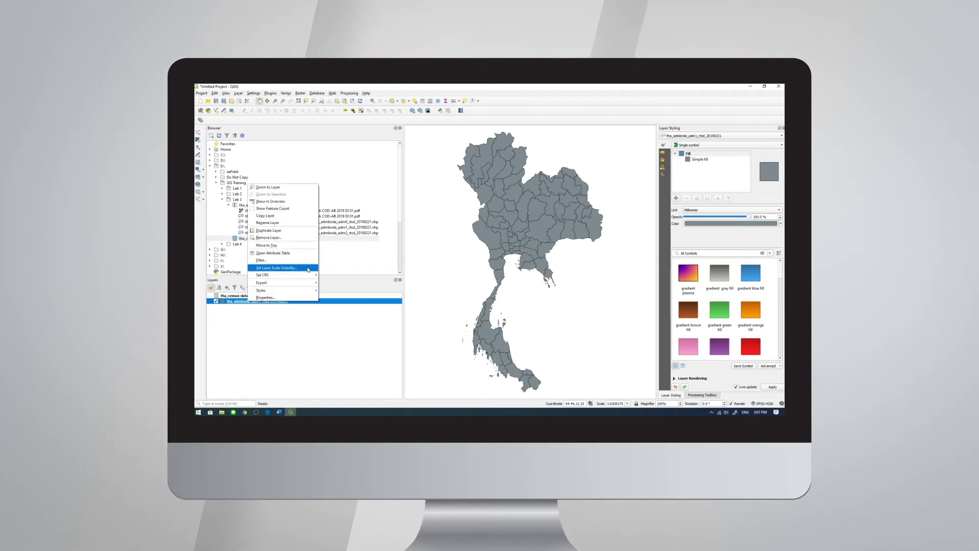
pyautogui.click(314, 253)
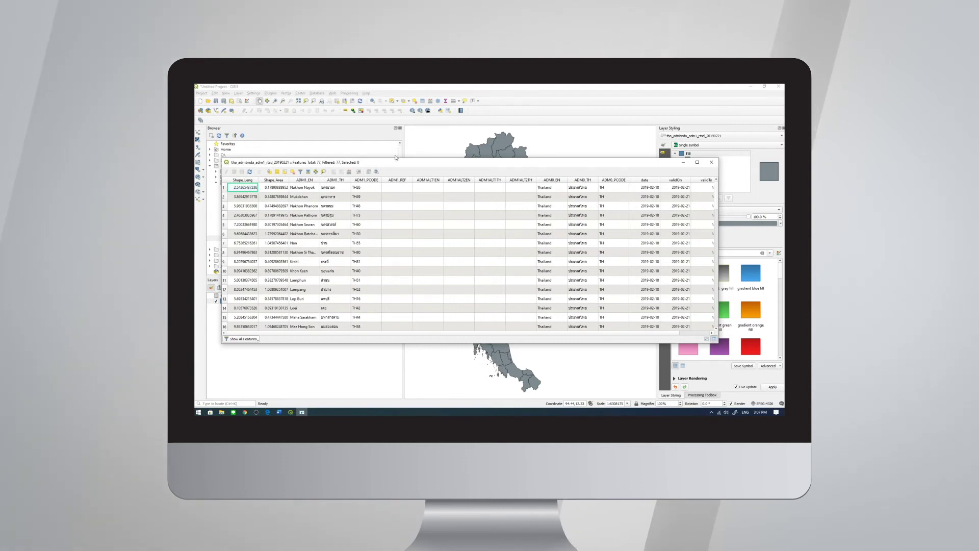
pyautogui.moveTo(396, 164); pyautogui.dragTo(384, 188)
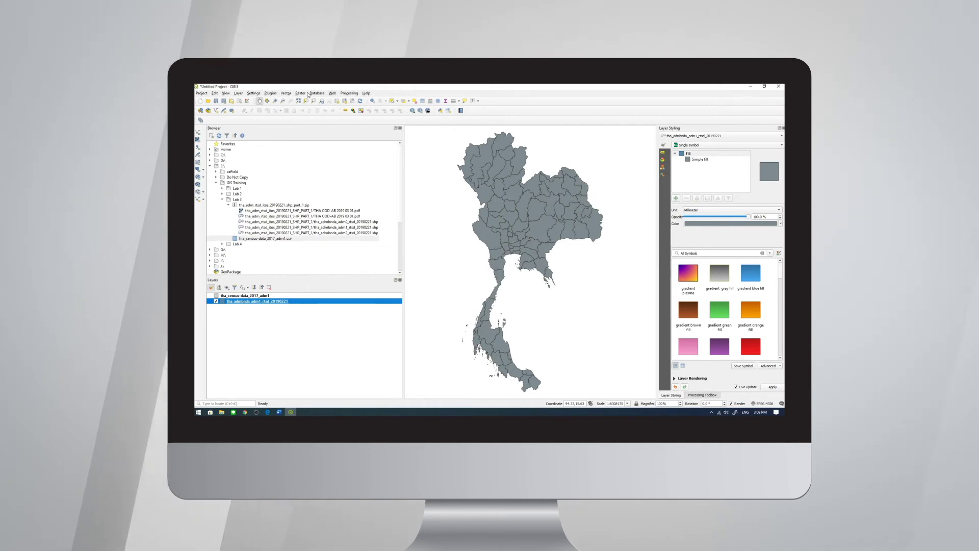
# - Search the Processing Toolbox for "join" and open the Join attributes by field value algorithm
pyautogui.click(349, 94)
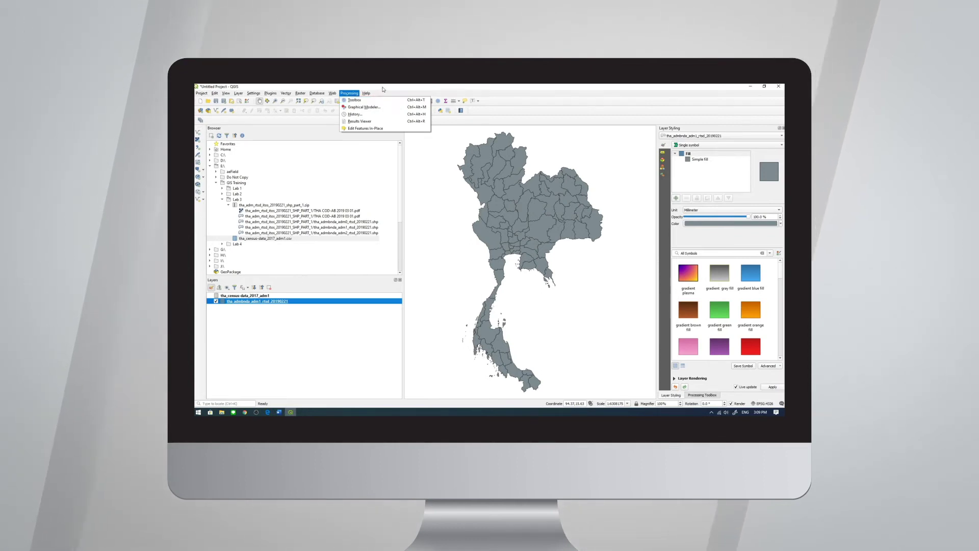
pyautogui.click(437, 104)
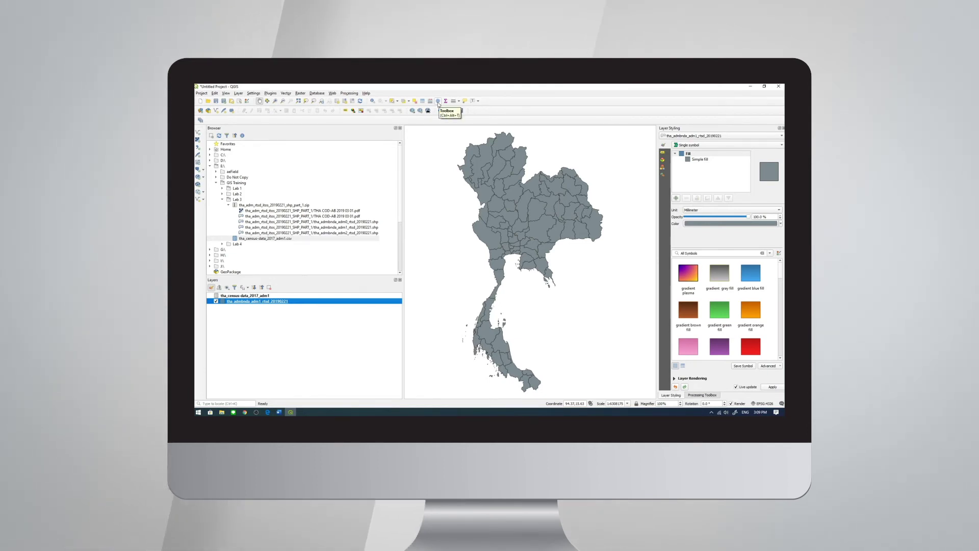
pyautogui.click(438, 102)
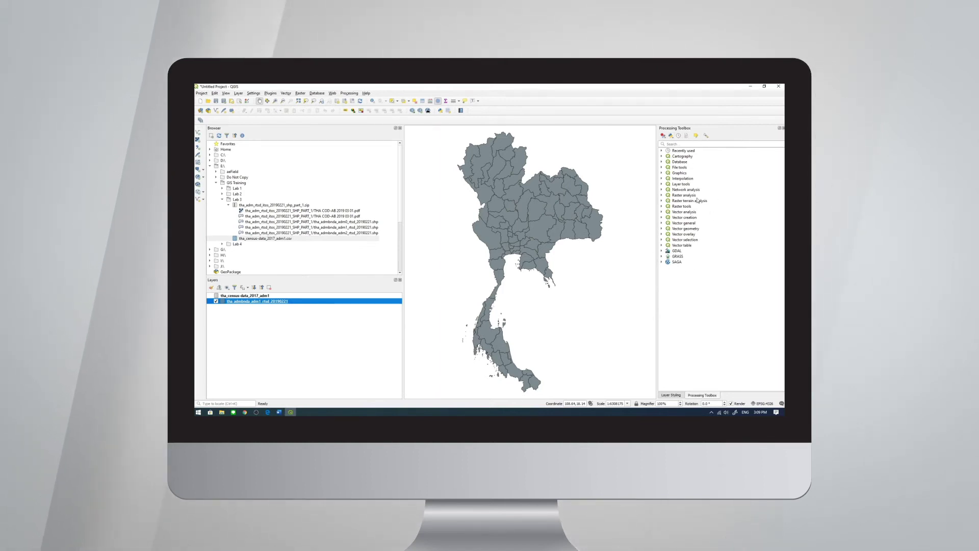
pyautogui.click(678, 145)
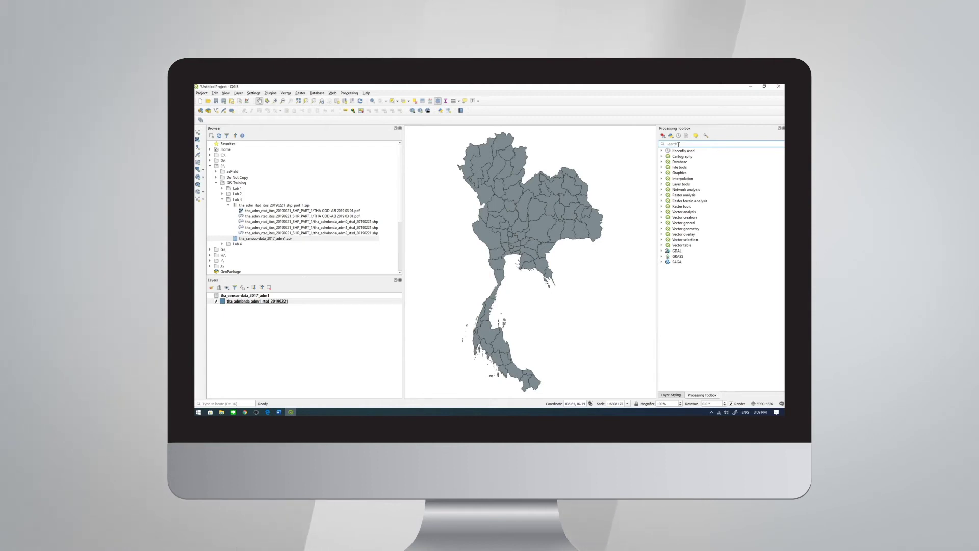
pyautogui.write('join')
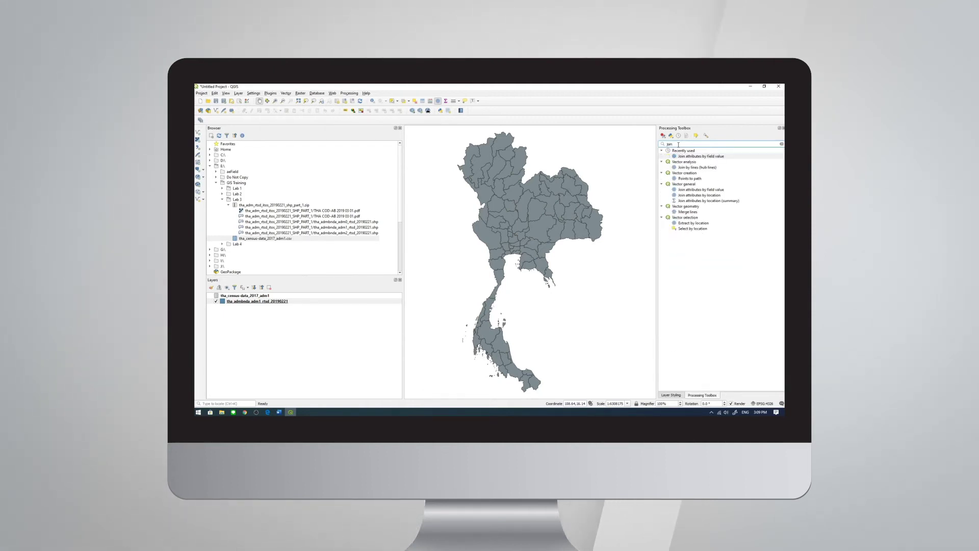
pyautogui.click(686, 190)
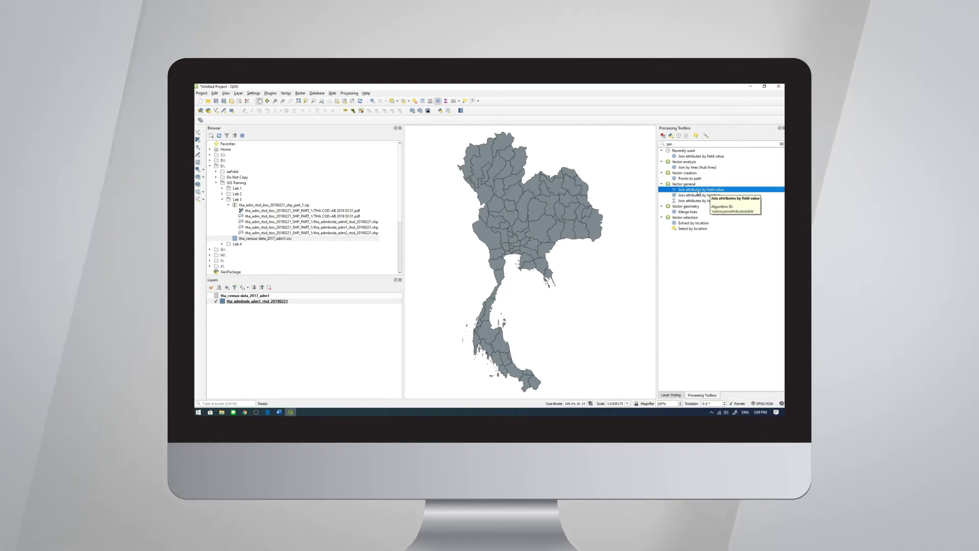
pyautogui.doubleClick(697, 191)
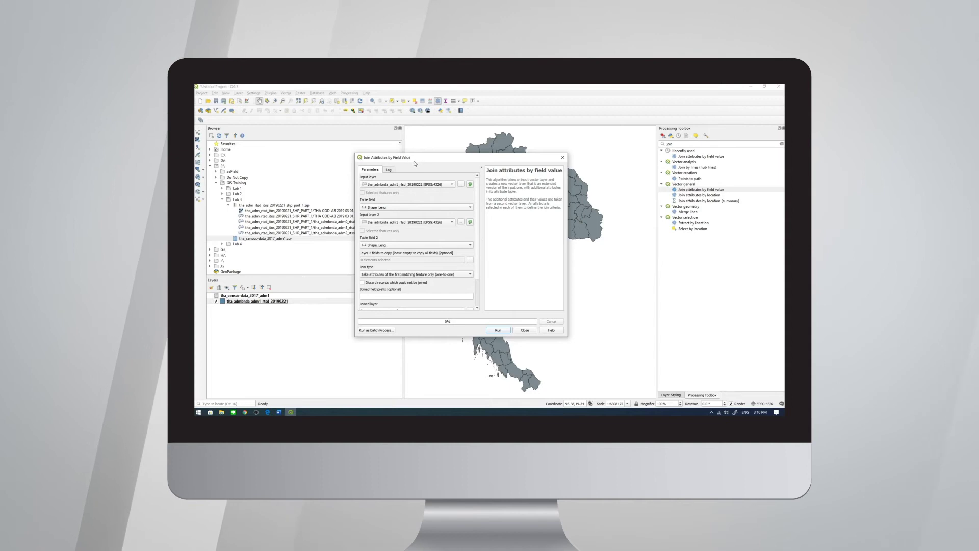
# - Set the join's first table field to ADM1_PCODE and choose tha_census-data_2017_adm1 as input layer 2
pyautogui.moveTo(428, 157); pyautogui.dragTo(427, 146)
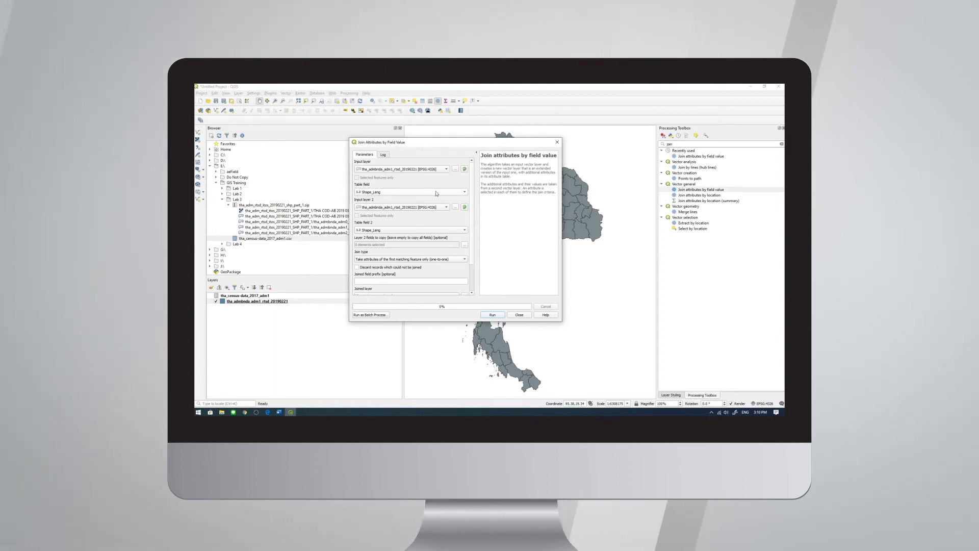
pyautogui.click(437, 194)
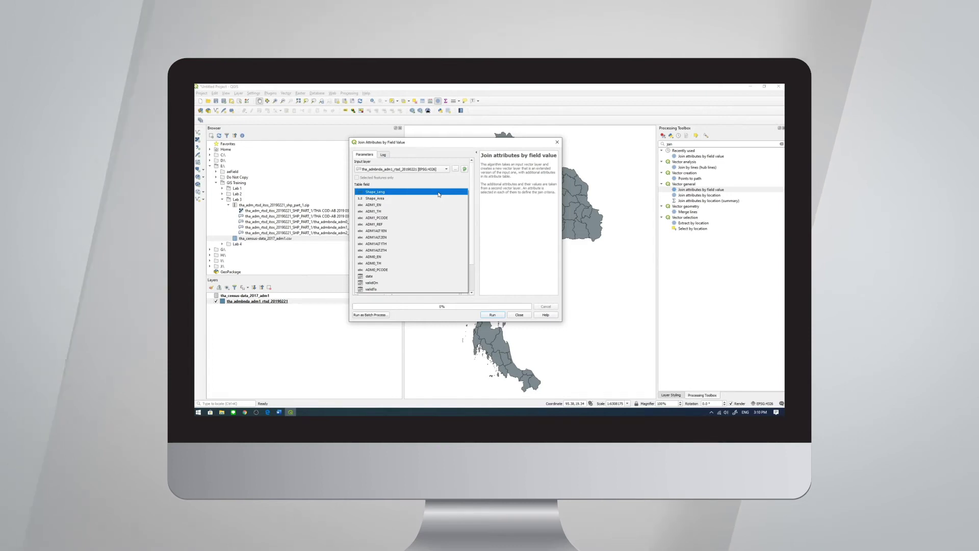
pyautogui.click(401, 218)
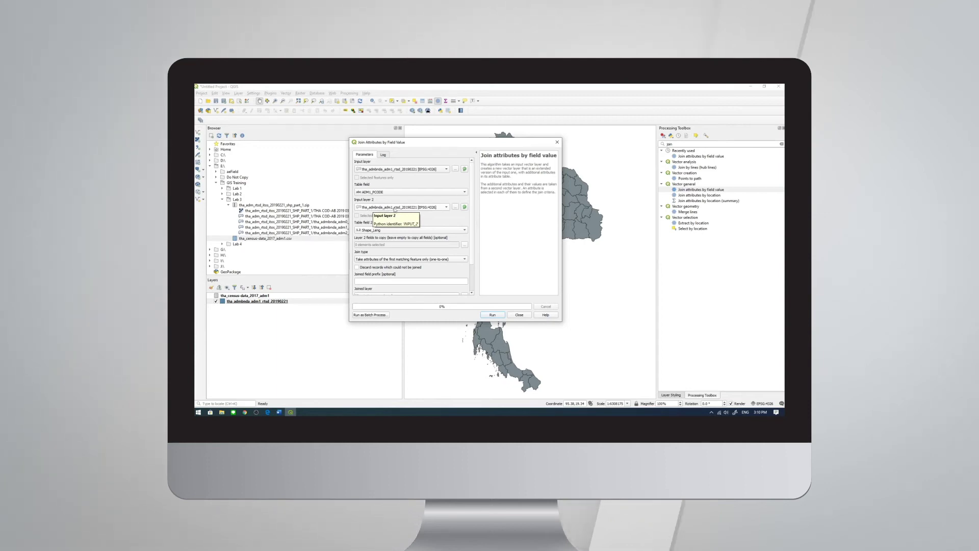
pyautogui.click(446, 208)
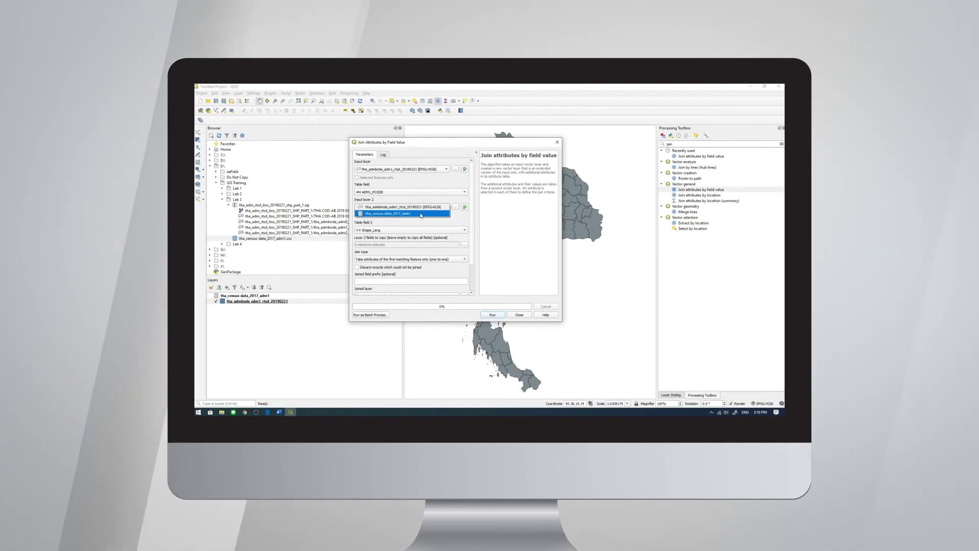
pyautogui.click(421, 214)
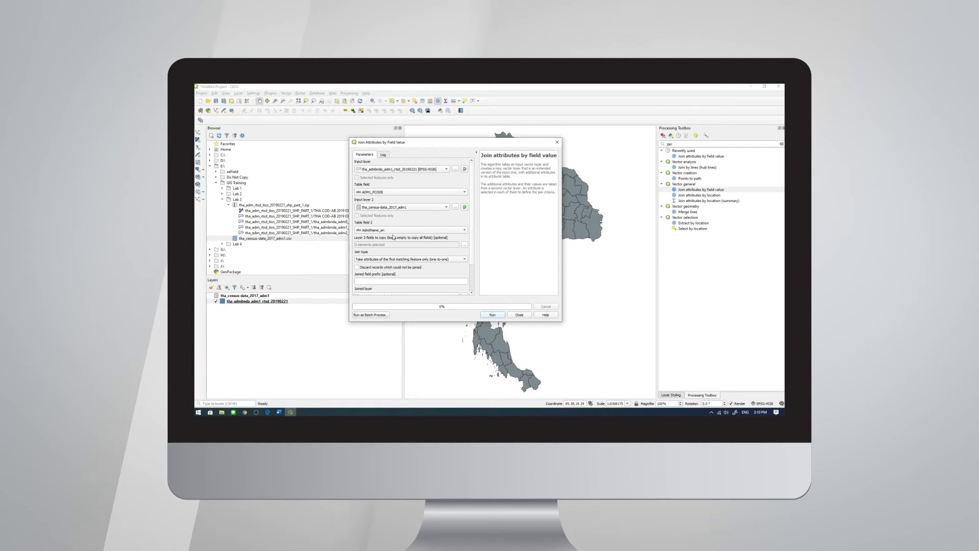
# - Set the join's second table field to admin1Pcode and select only Total_Pop as the layer 2 field to copy
pyautogui.click(426, 234)
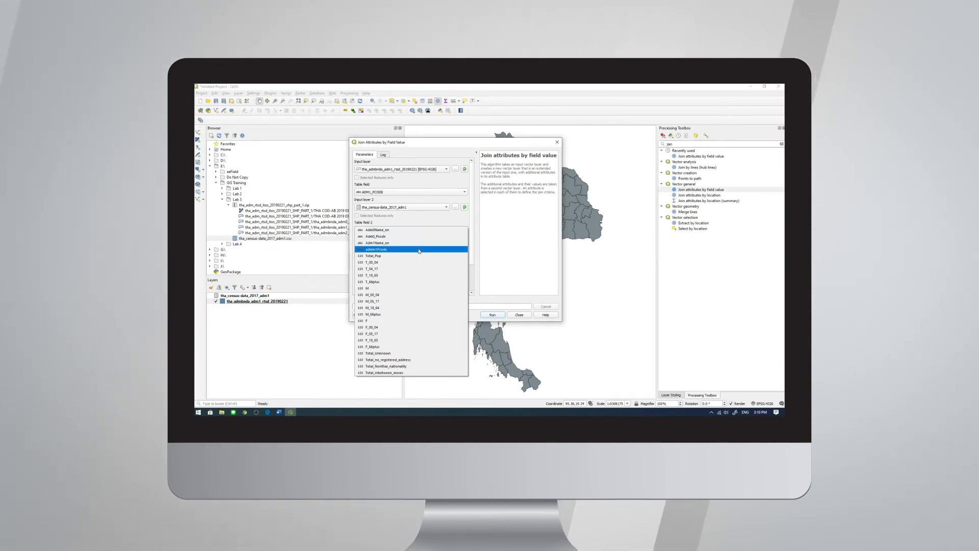
pyautogui.click(419, 249)
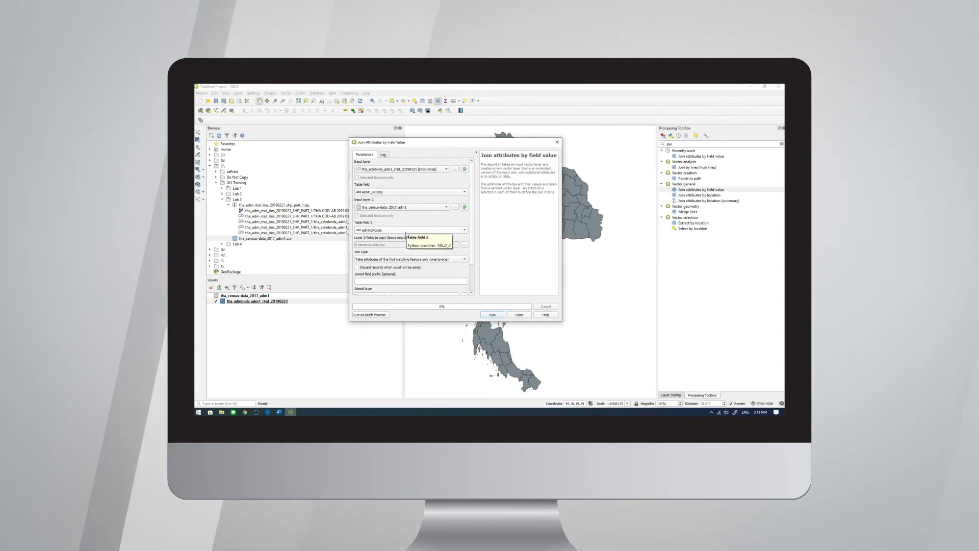
pyautogui.moveTo(470, 252); pyautogui.dragTo(470, 273)
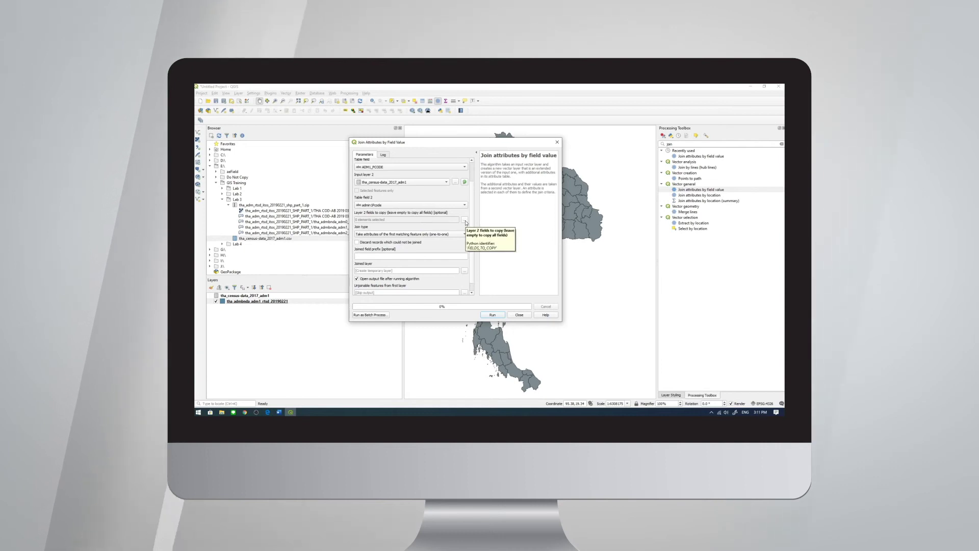
pyautogui.click(465, 220)
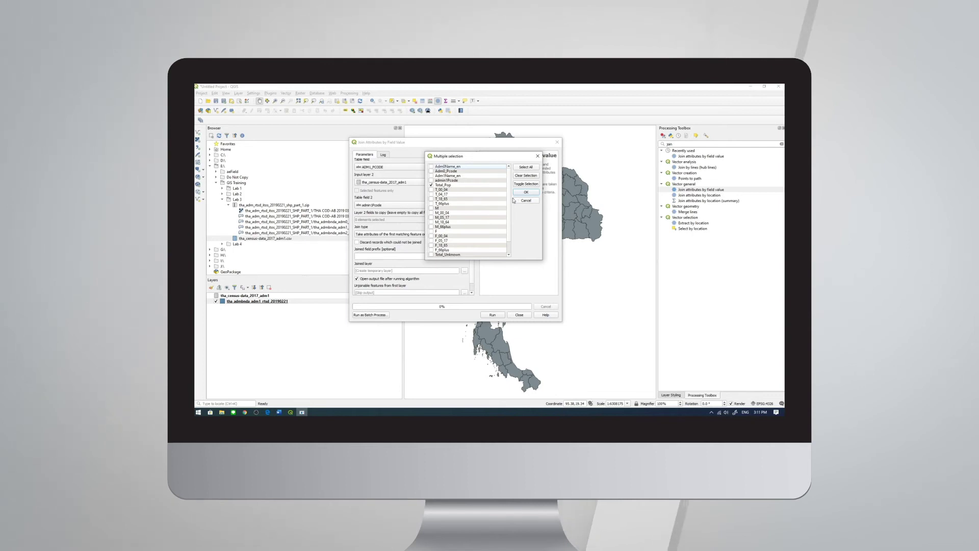
pyautogui.scroll(-1, 510, 204)
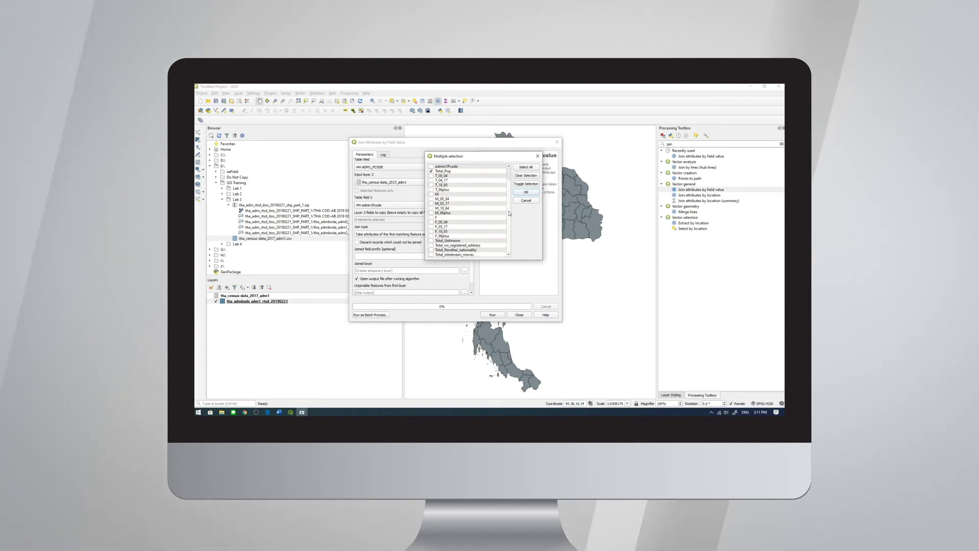
pyautogui.scroll(1, 467, 189)
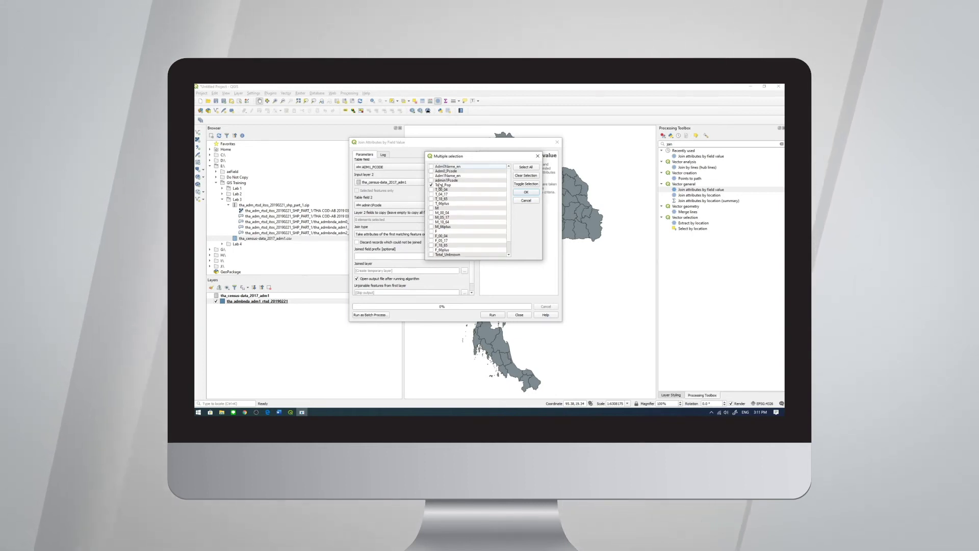
pyautogui.click(529, 193)
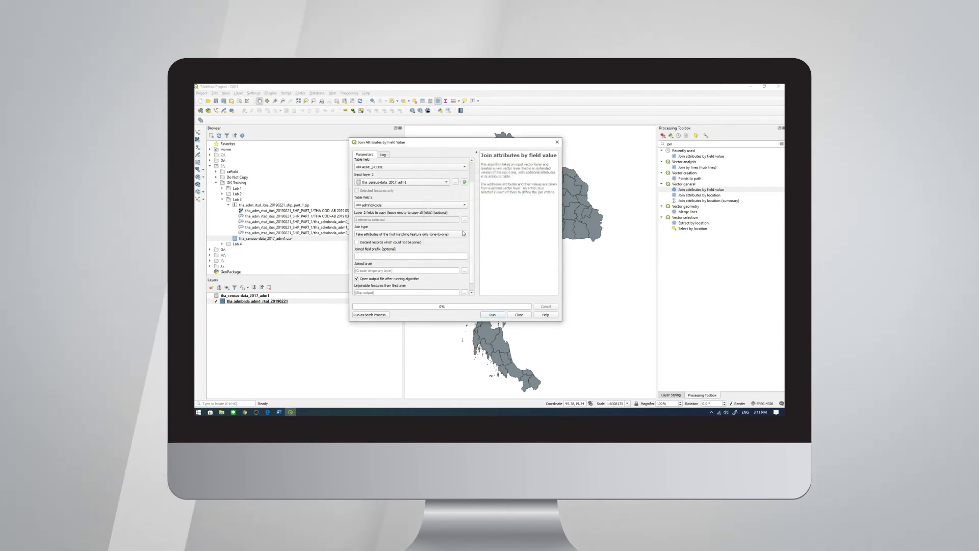
# - Name the joined output layer province_joined.shp, run the join, and close the algorithm dialog
pyautogui.scroll(-1, 383, 247)
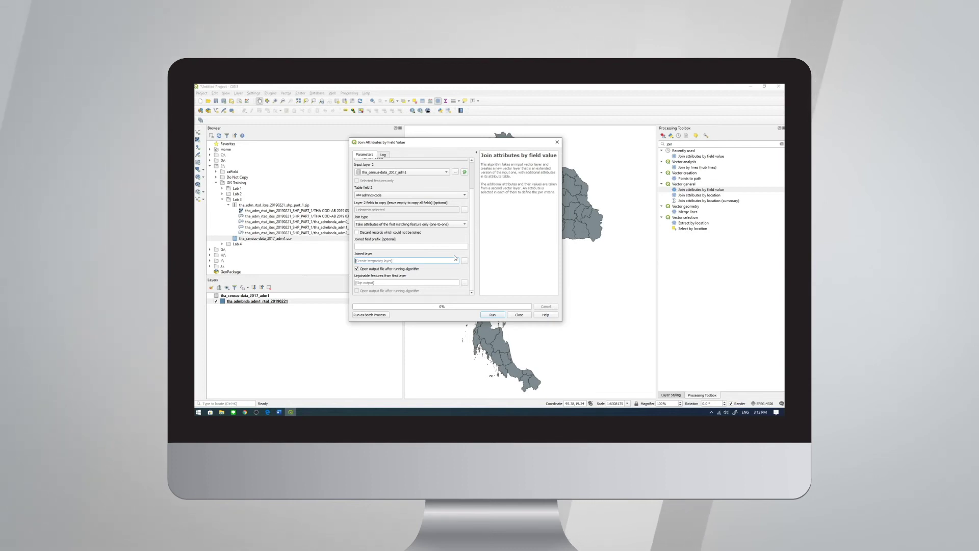
pyautogui.write('pro')
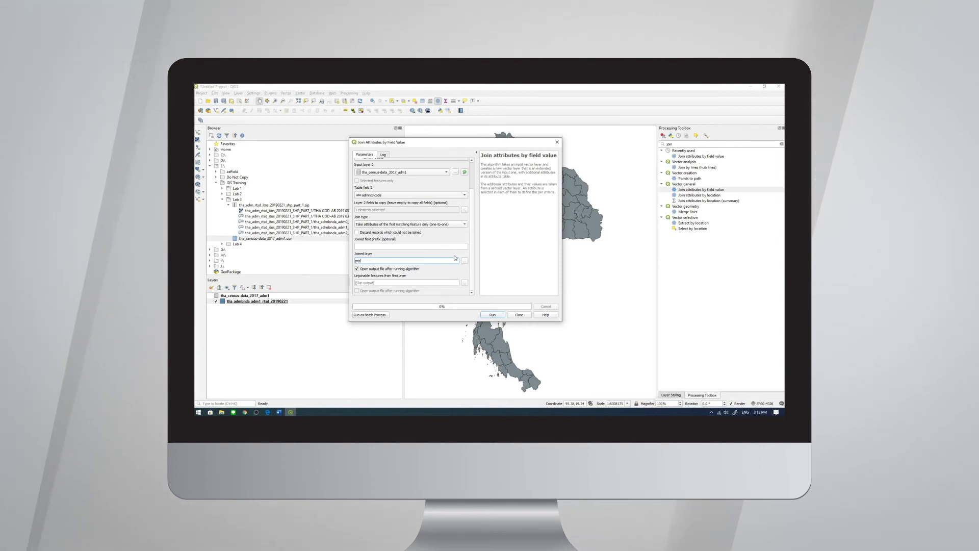
pyautogui.write('vince')
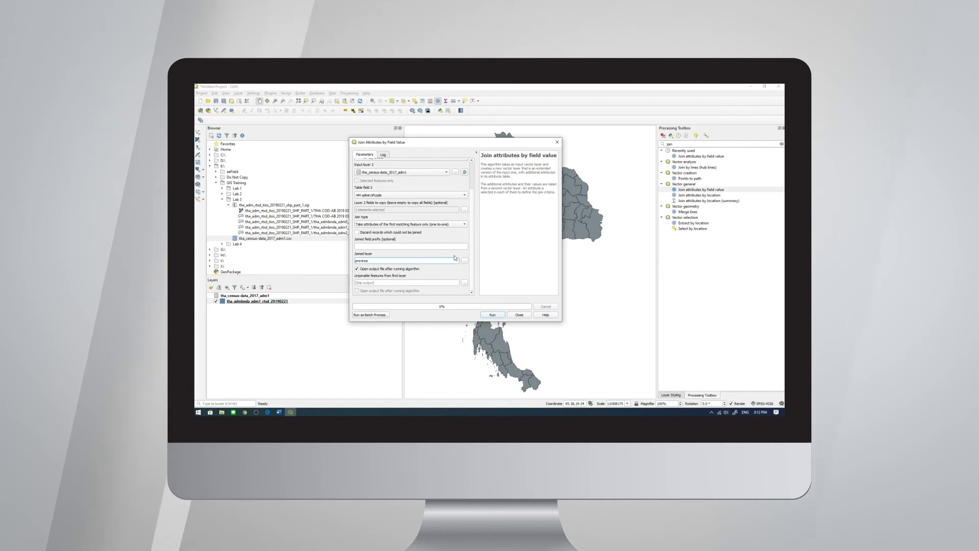
pyautogui.write('_j')
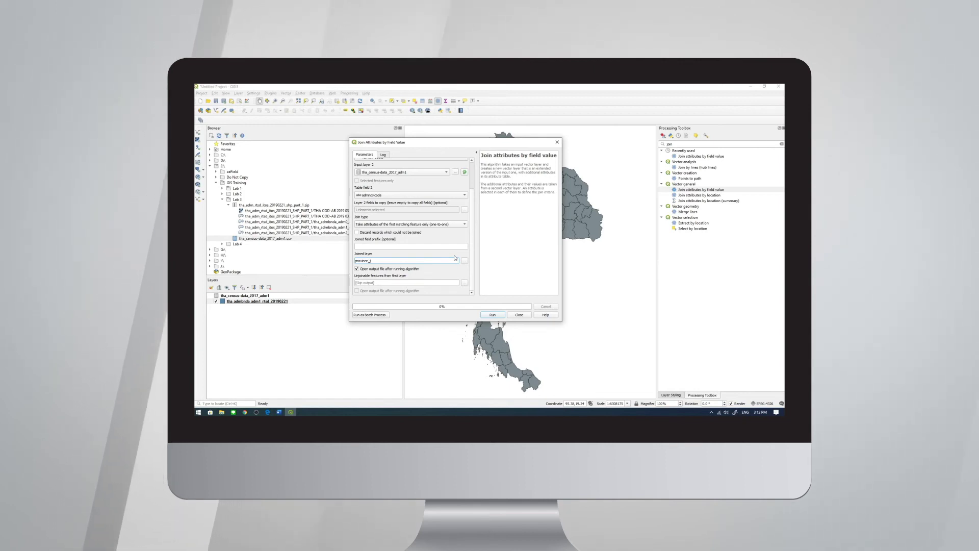
pyautogui.write('oined.shp')
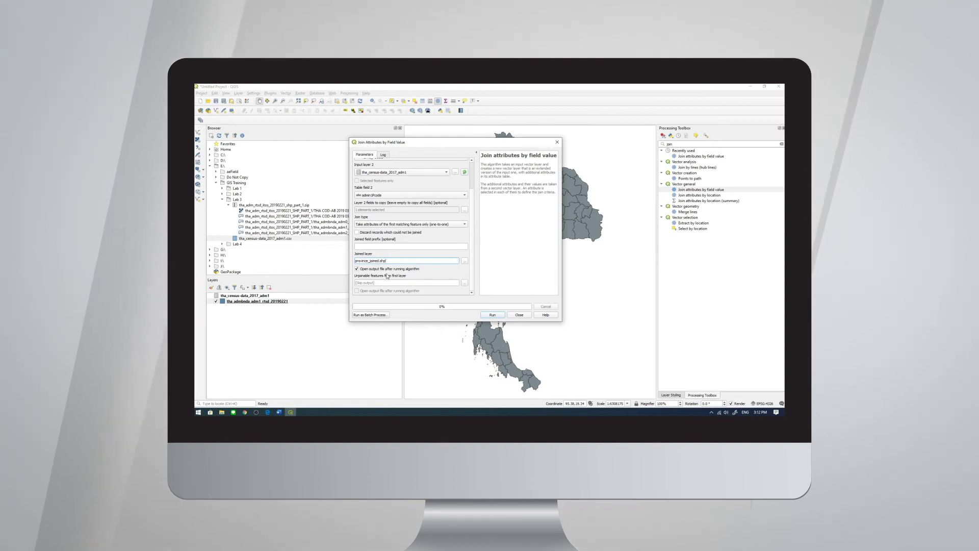
pyautogui.click(490, 315)
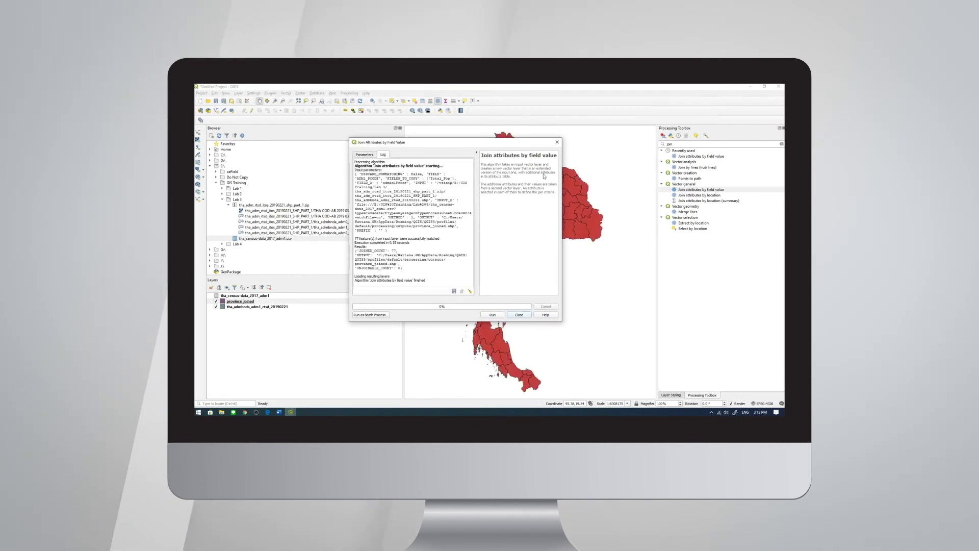
pyautogui.click(557, 143)
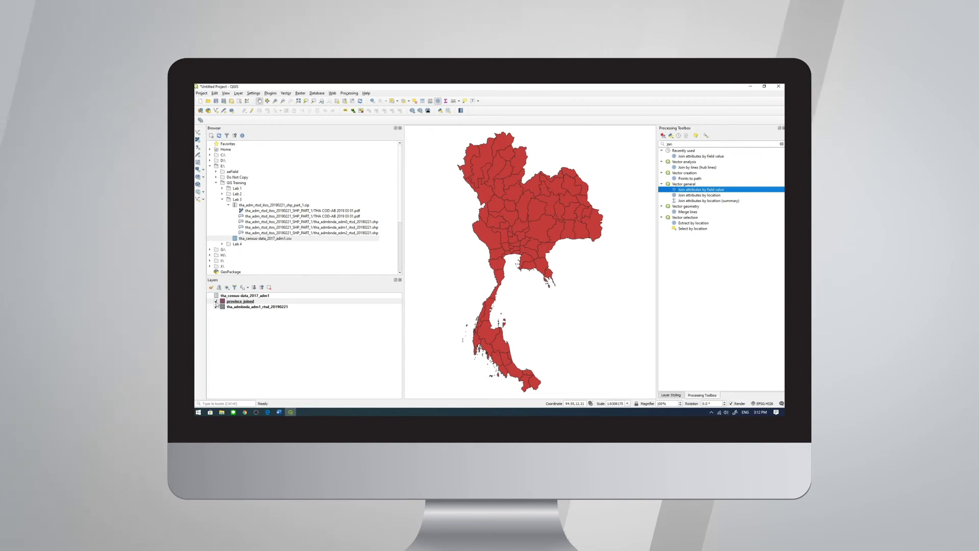
# - Hide the original tha_admbnda_adm1_rtsd_20190221 layer and check the province_joined attribute table for the Total_Pop column
pyautogui.click(215, 302)
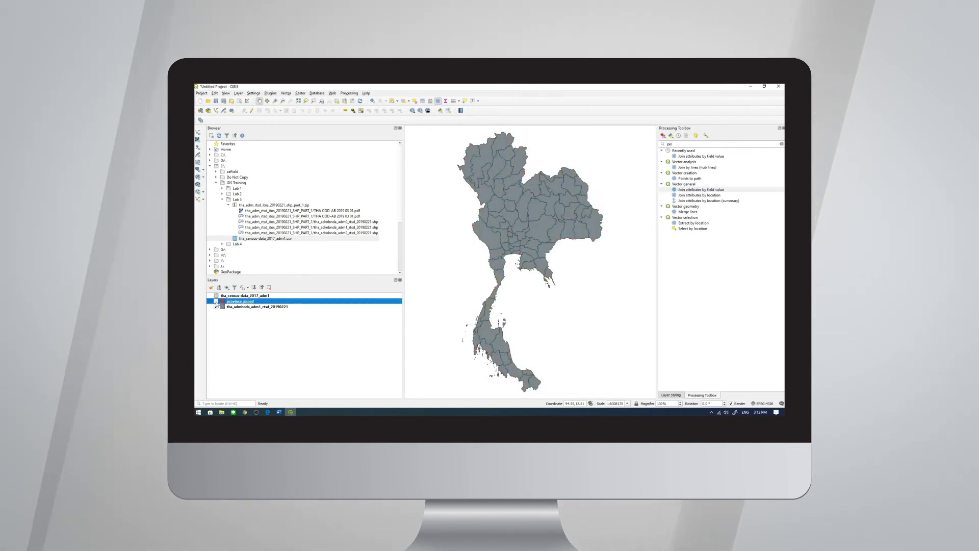
pyautogui.click(215, 302)
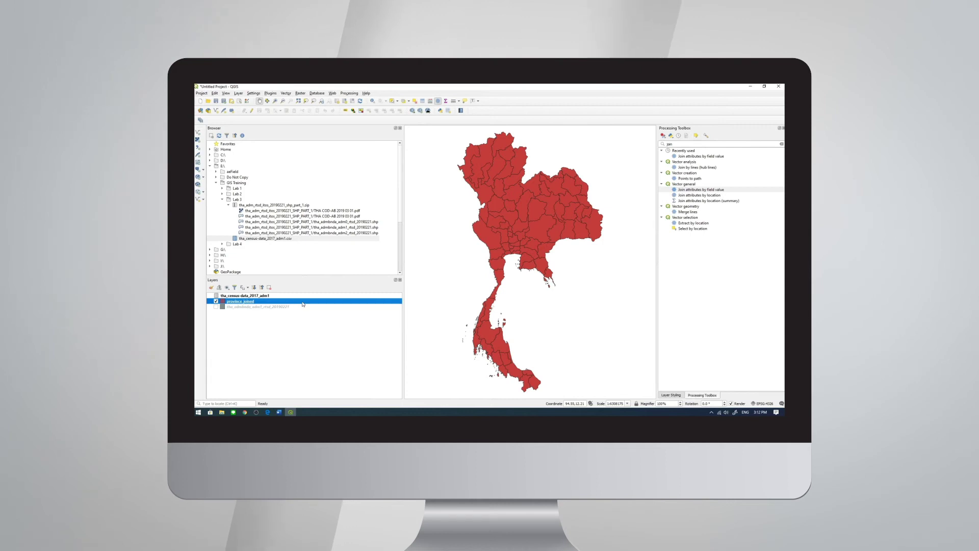
pyautogui.rightClick(280, 303)
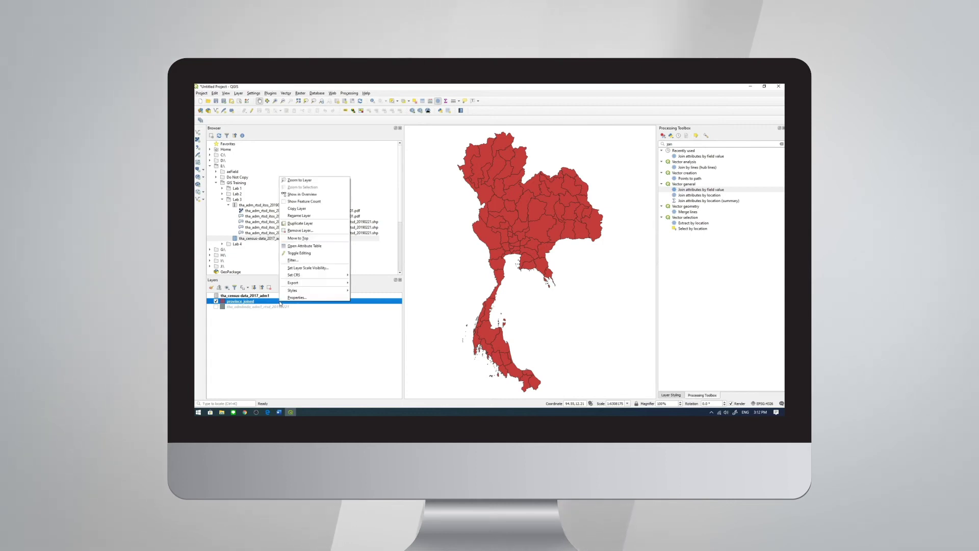
pyautogui.click(309, 247)
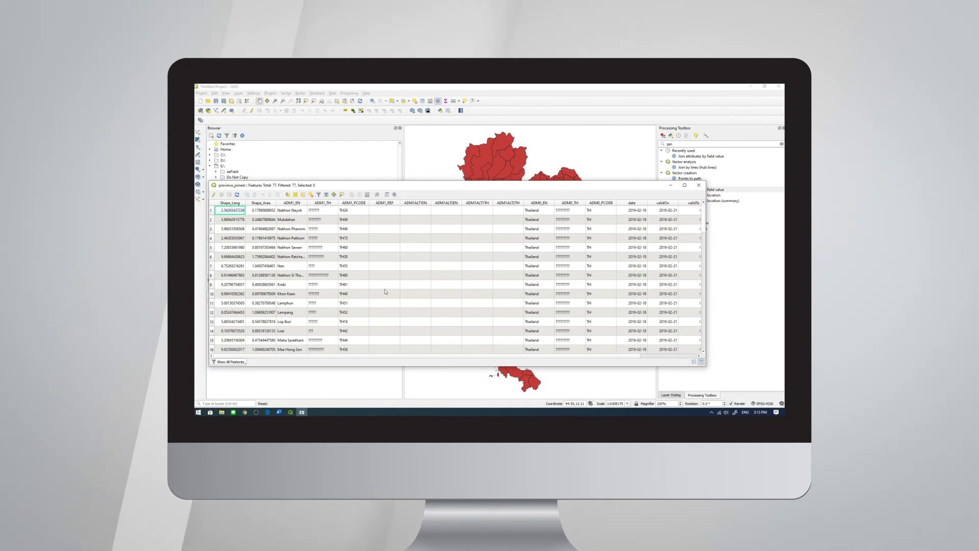
pyautogui.moveTo(500, 357); pyautogui.dragTo(591, 362)
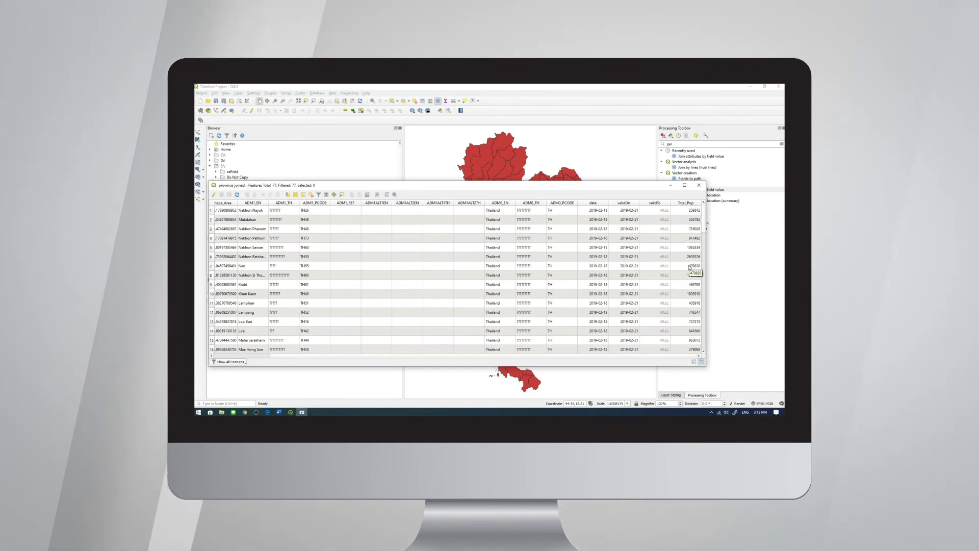
pyautogui.click(703, 186)
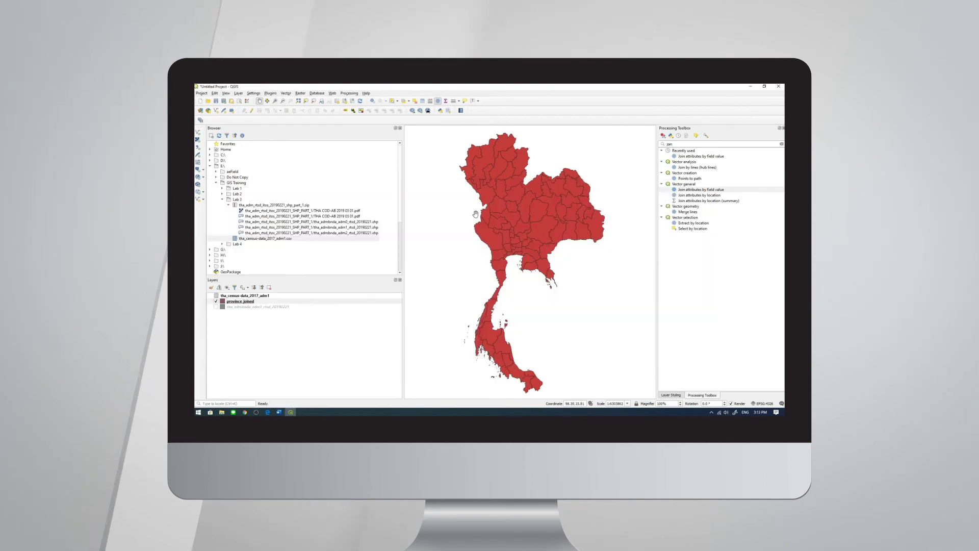
# - Style the province_joined layer with Graduated symbology on the Total_Pop column and classify it in Equal Interval mode
pyautogui.click(238, 301)
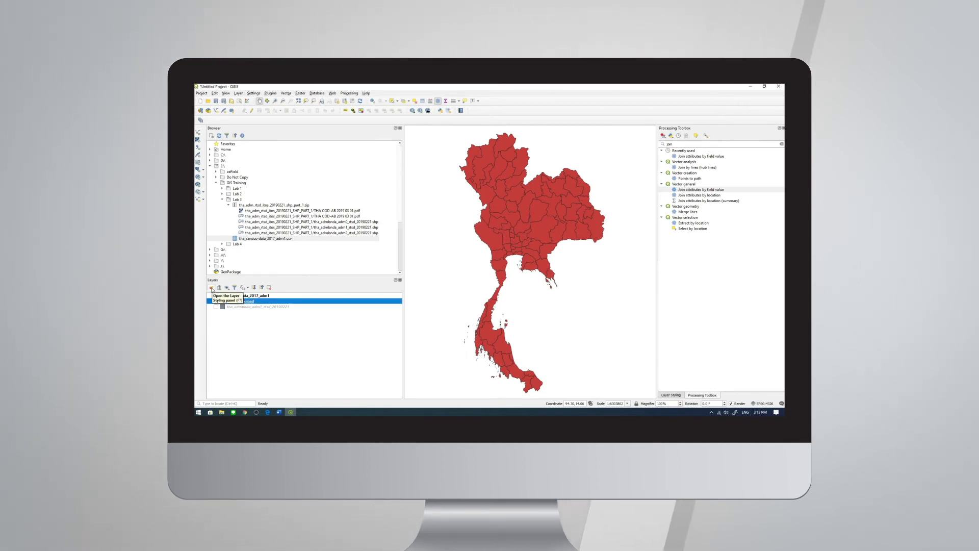
pyautogui.click(211, 288)
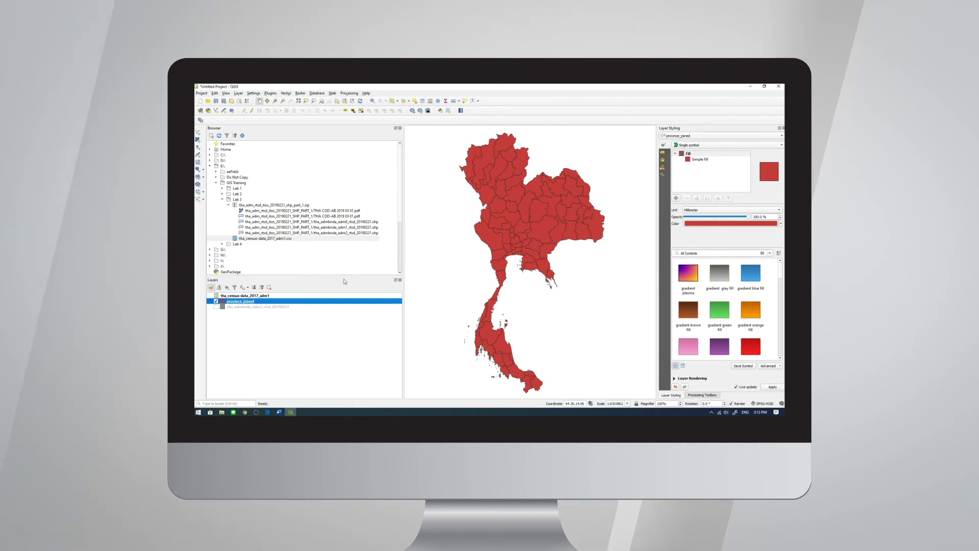
pyautogui.click(719, 144)
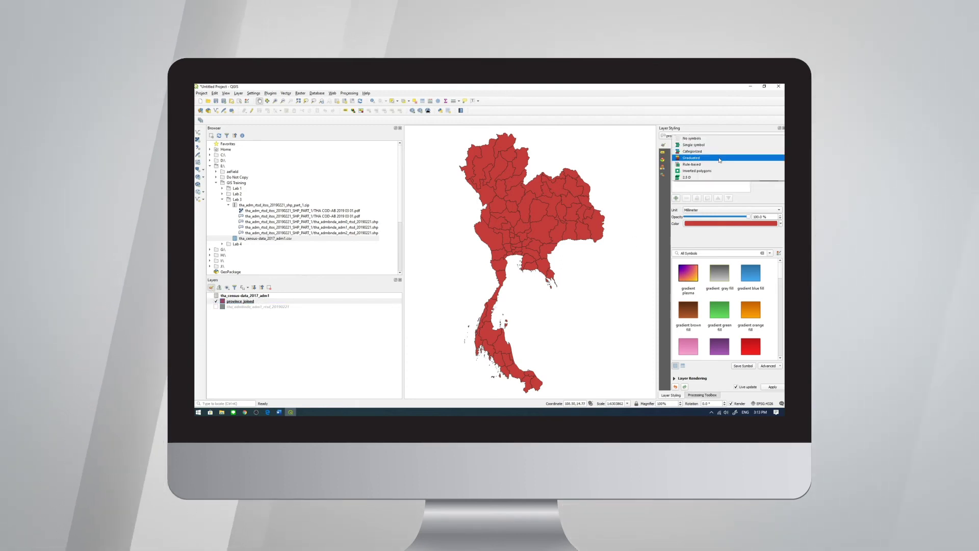
pyautogui.click(719, 158)
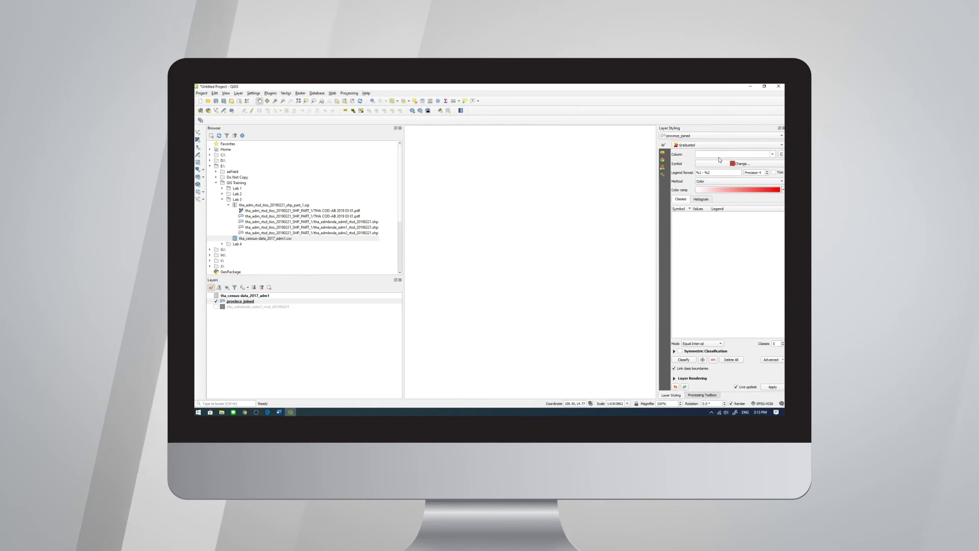
pyautogui.click(773, 154)
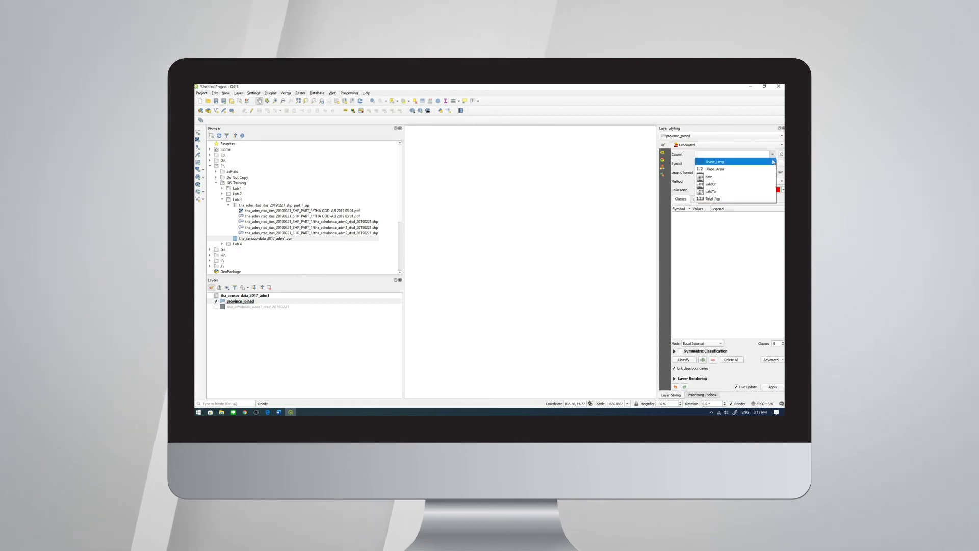
pyautogui.click(730, 199)
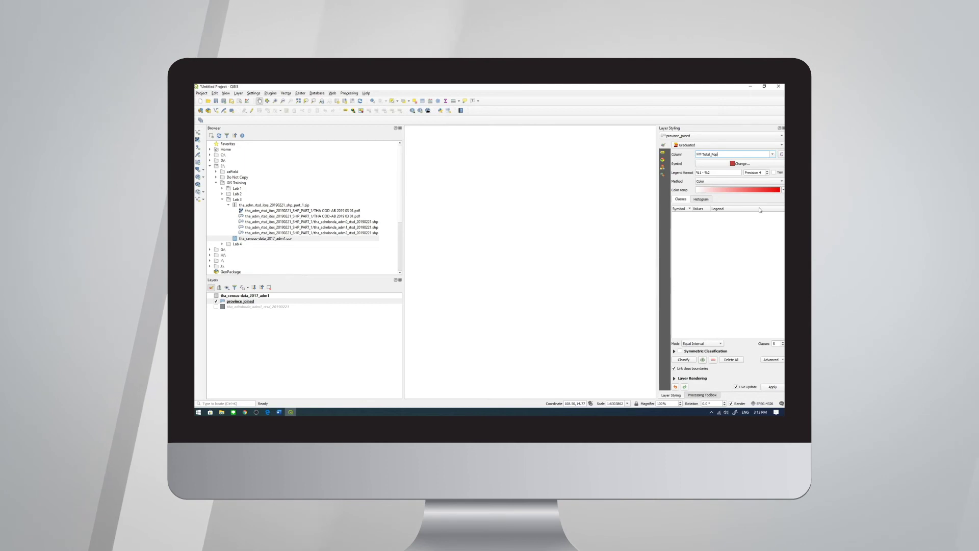
pyautogui.click(684, 359)
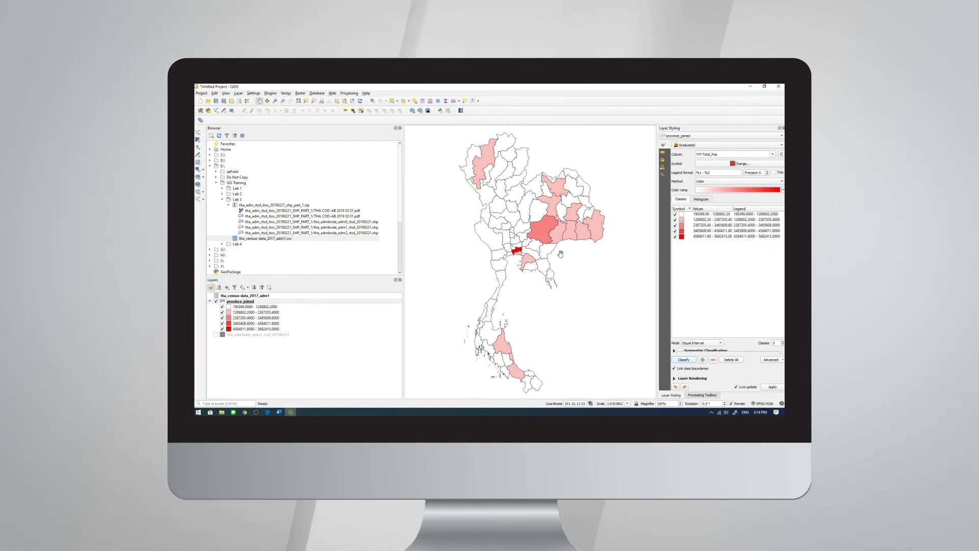
pyautogui.moveTo(566, 257); pyautogui.dragTo(562, 258)
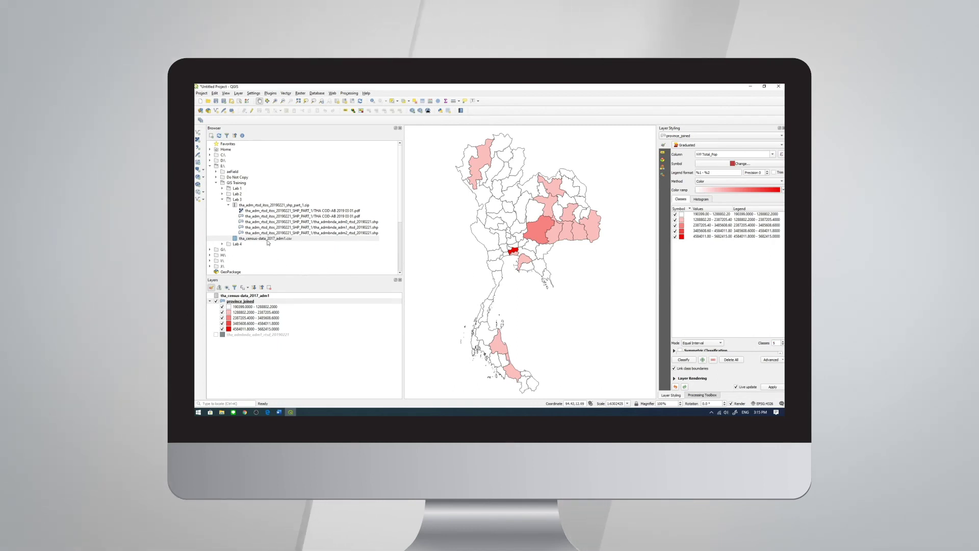
# - In the province_joined attribute table, set up a new Decimal number (real) field named area with precision 1 in the field calculator
pyautogui.click(240, 301)
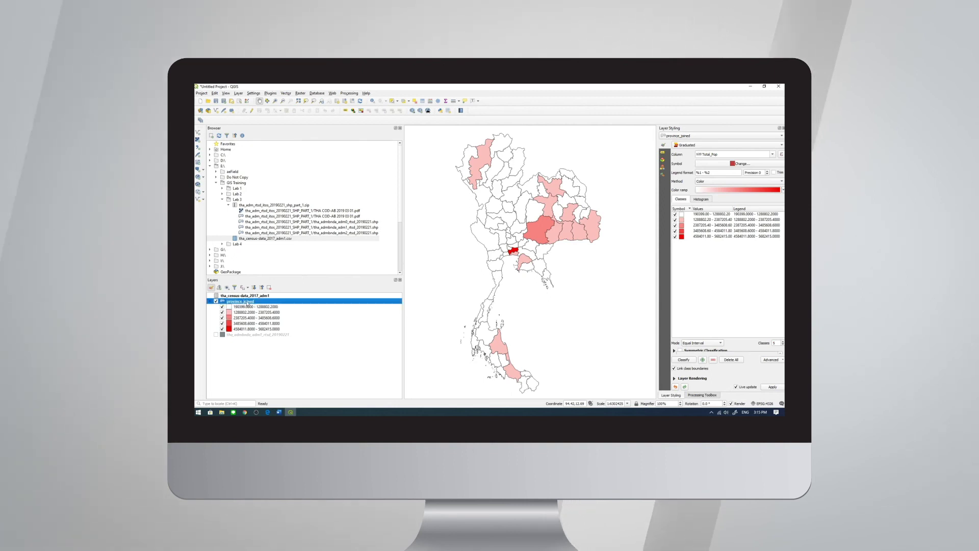
pyautogui.rightClick(247, 301)
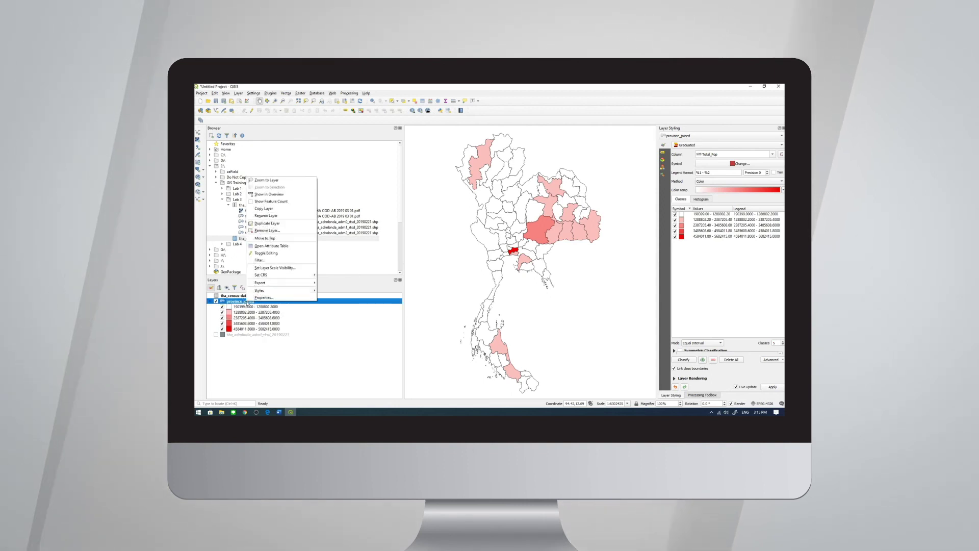
pyautogui.click(278, 246)
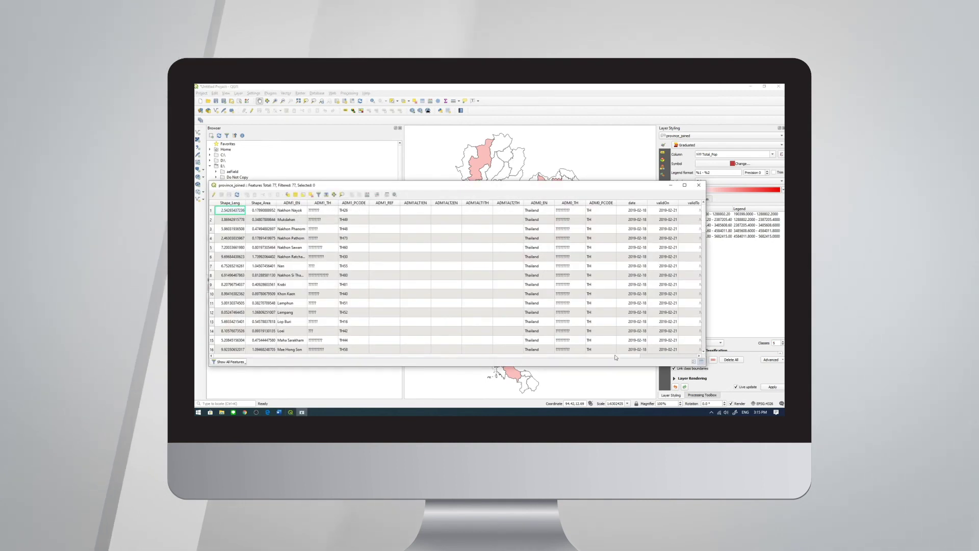
pyautogui.moveTo(615, 358); pyautogui.dragTo(681, 357)
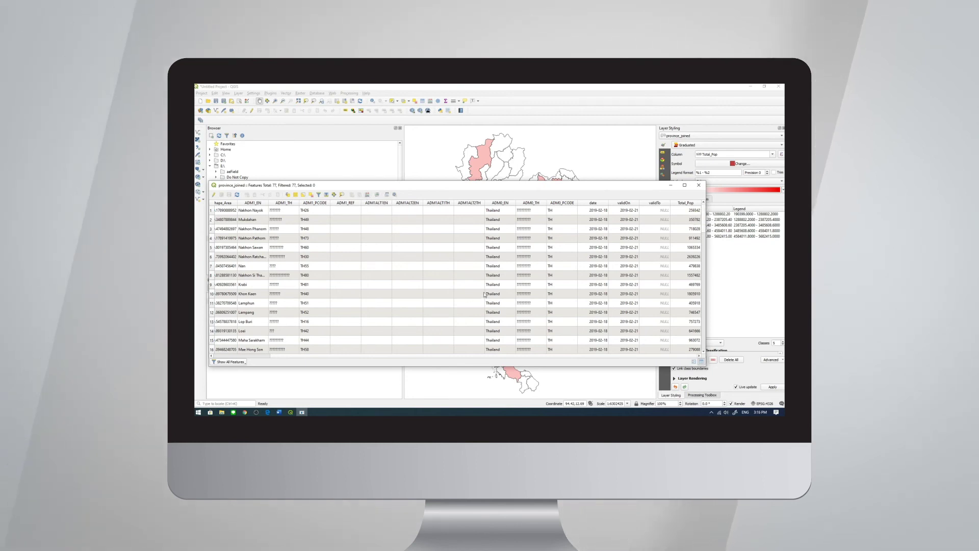
pyautogui.click(367, 195)
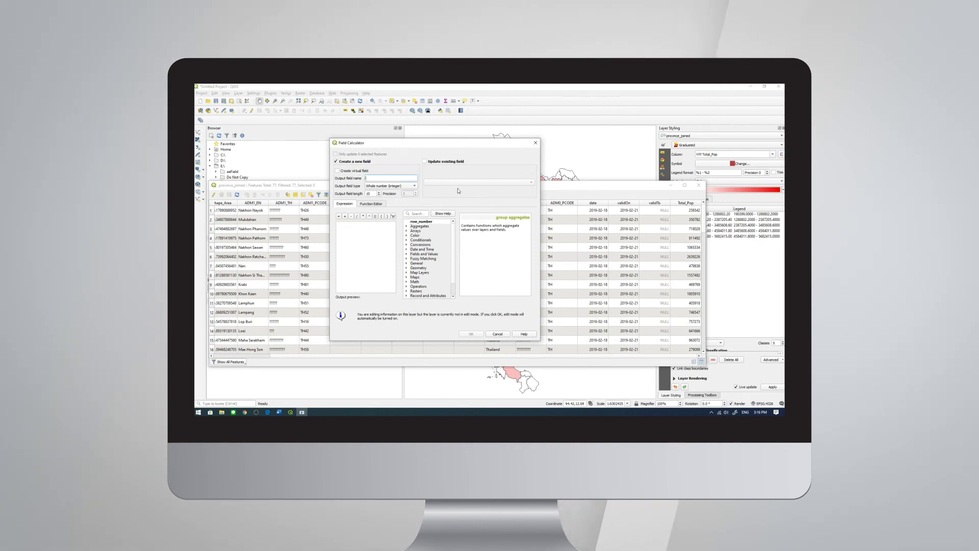
pyautogui.write('area')
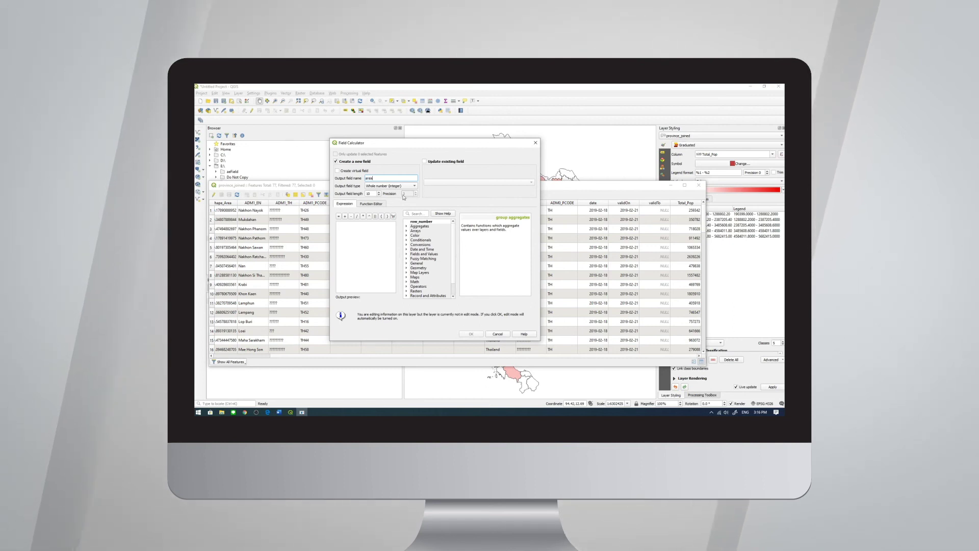
pyautogui.click(415, 187)
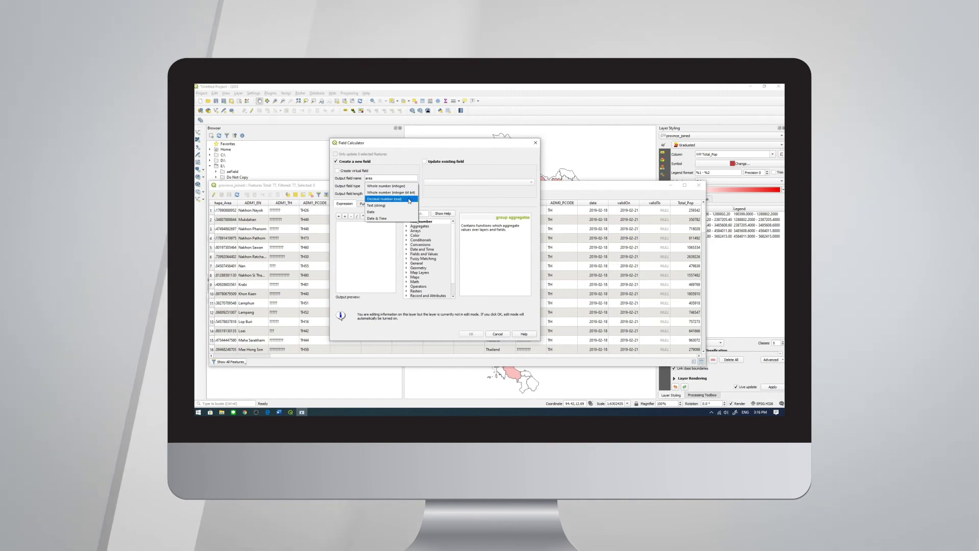
pyautogui.click(410, 199)
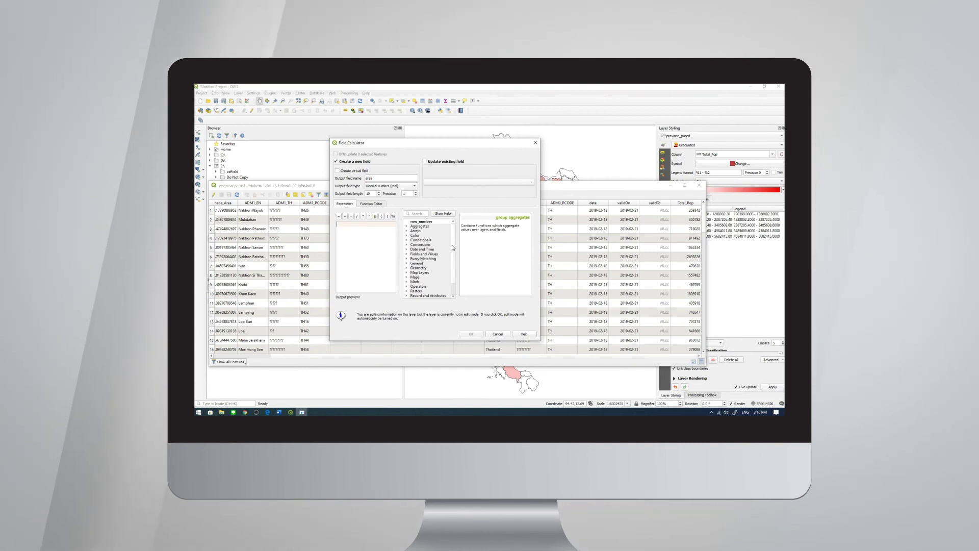
# - Calculate the area field with the geometry expression $area/1000000 and create it
pyautogui.scroll(-1, 453, 260)
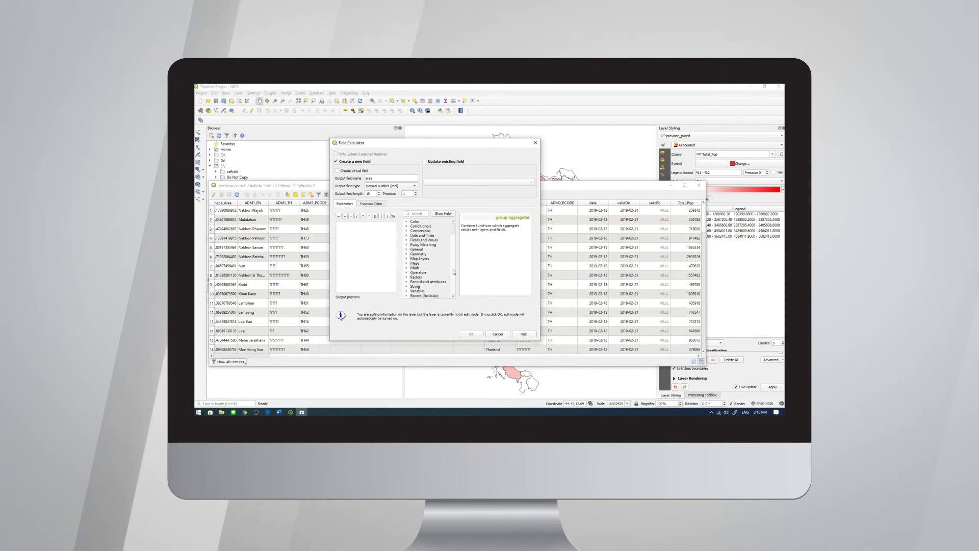
pyautogui.click(406, 255)
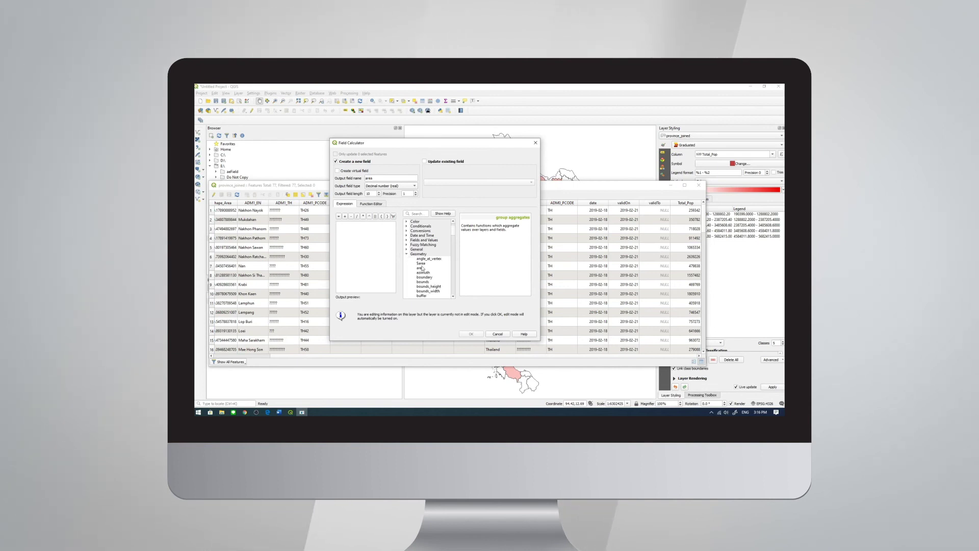
pyautogui.click(421, 263)
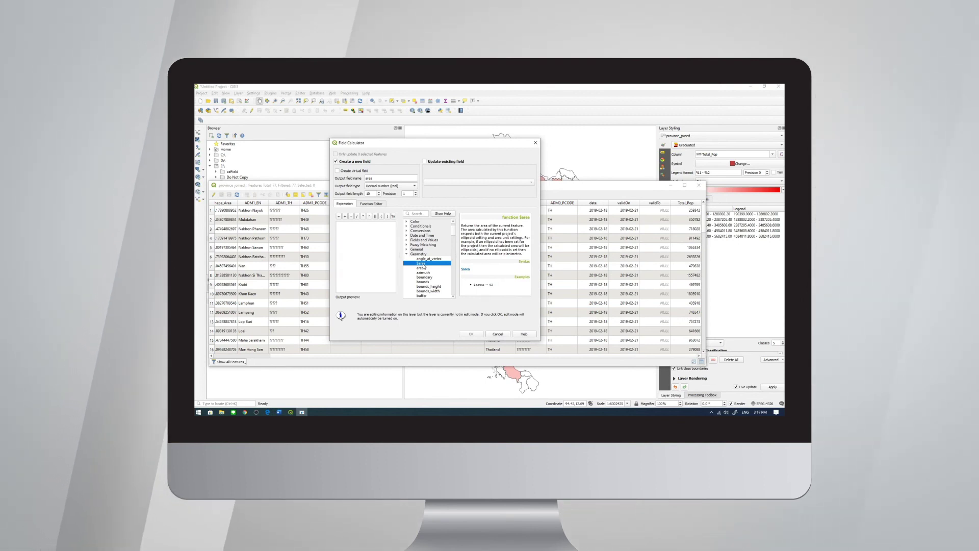
pyautogui.doubleClick(421, 263)
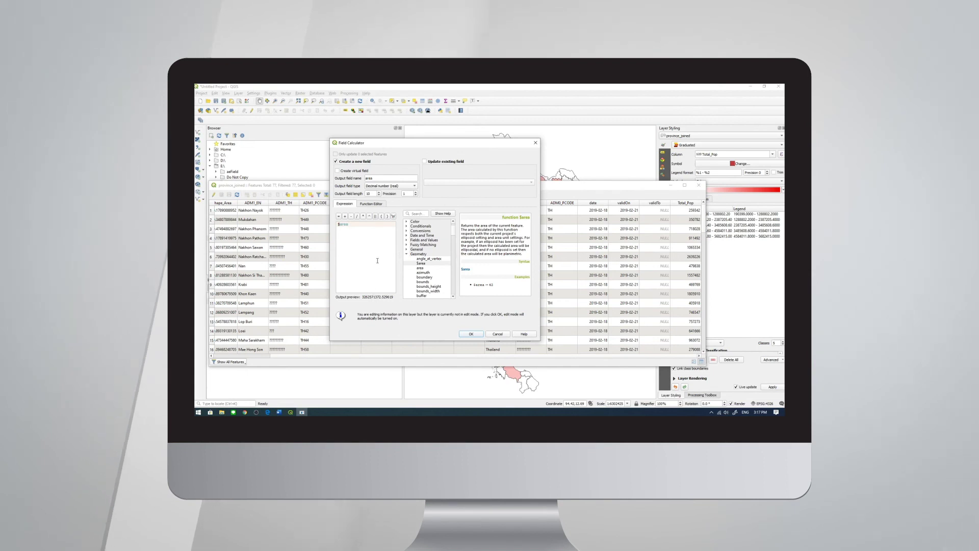
pyautogui.write('/')
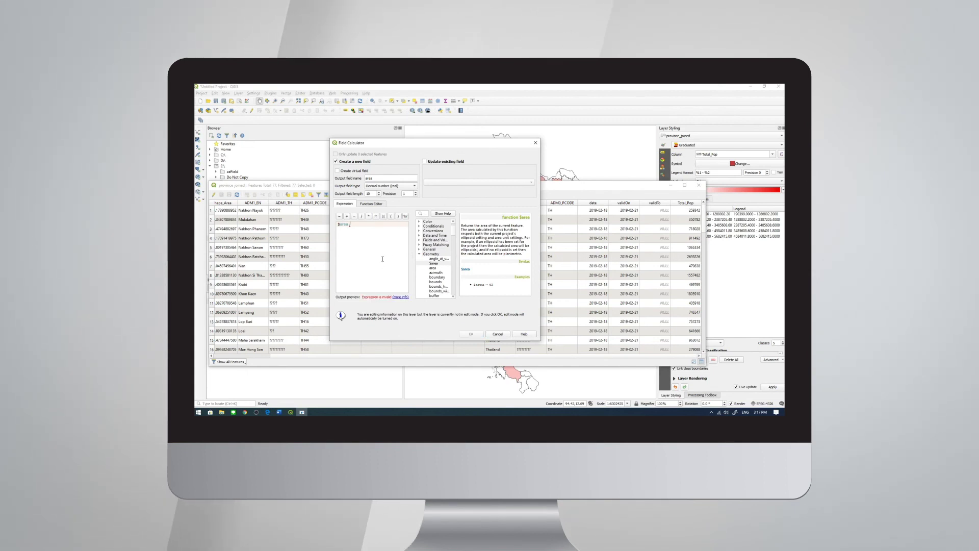
pyautogui.write('1000000')
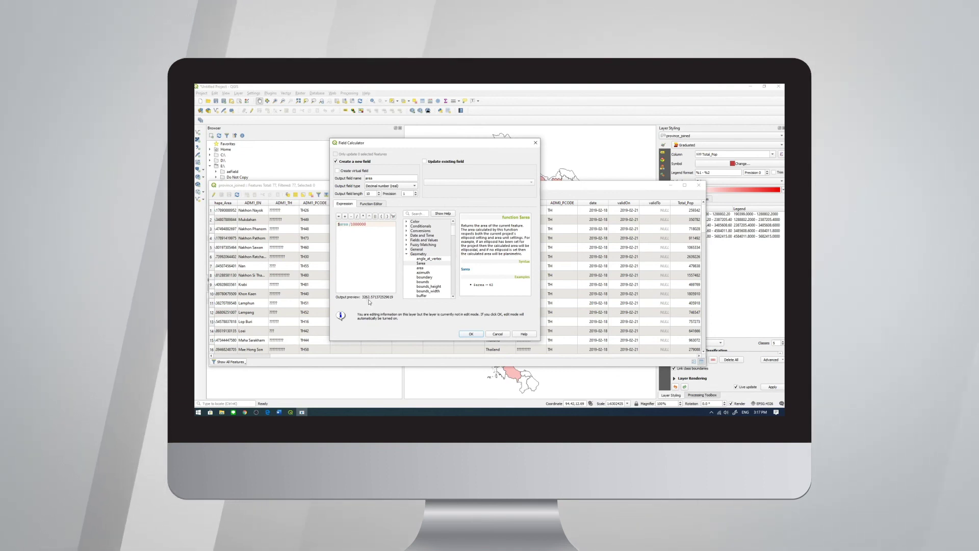
pyautogui.click(472, 334)
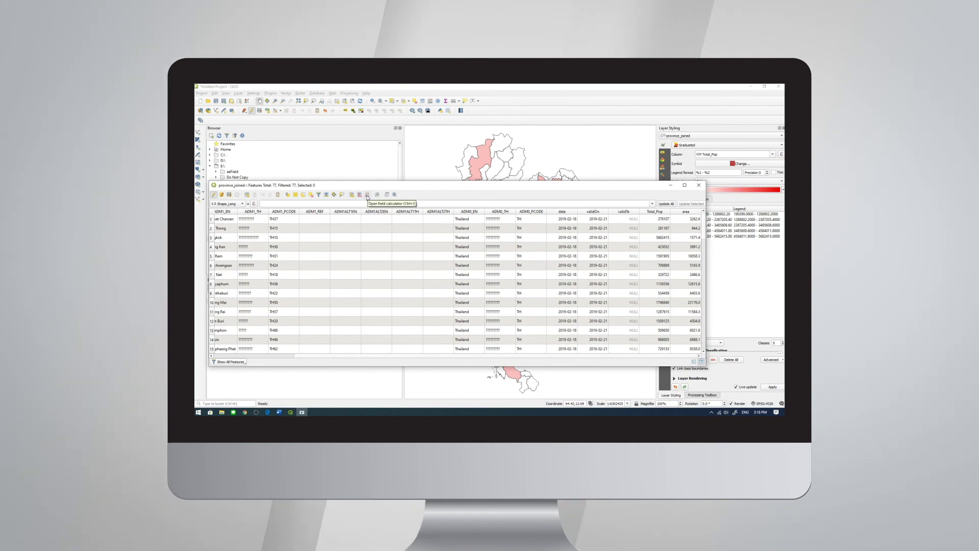
# - Set up another calculated field named pop_den as Decimal number (real) with precision 1
pyautogui.click(367, 197)
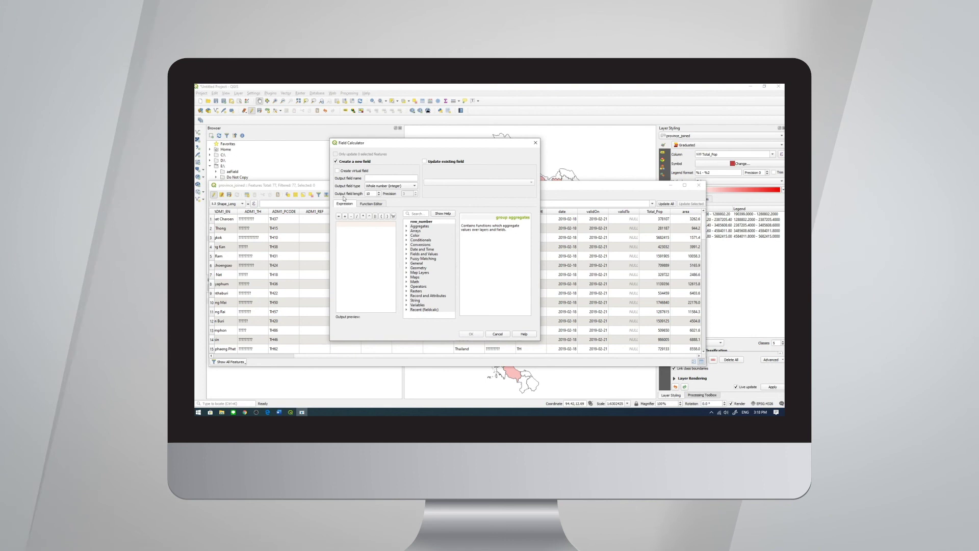
pyautogui.click(380, 177)
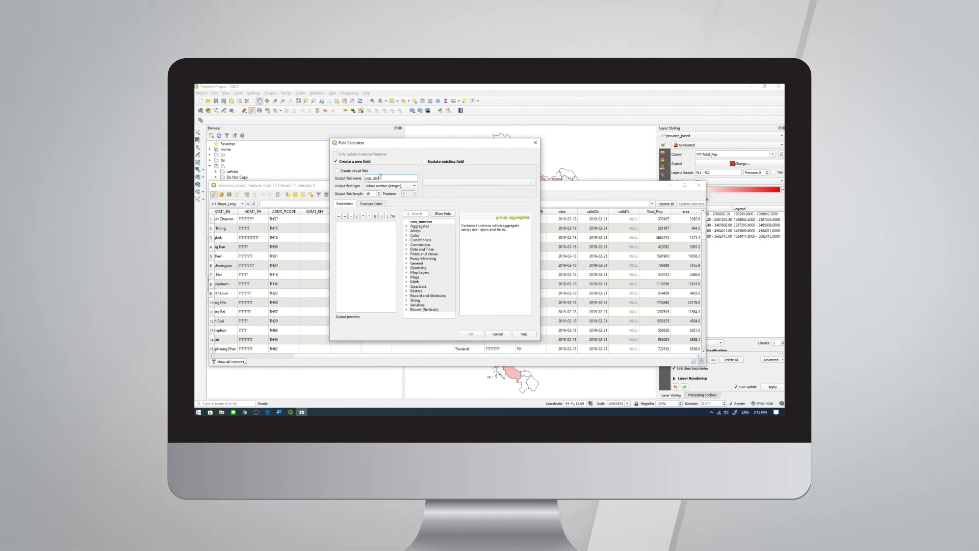
pyautogui.click(415, 187)
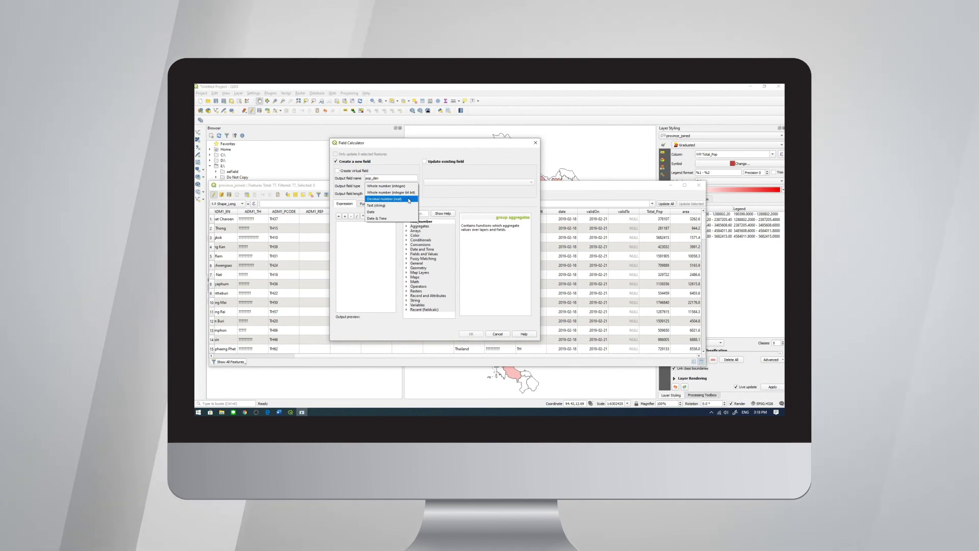
pyautogui.click(409, 198)
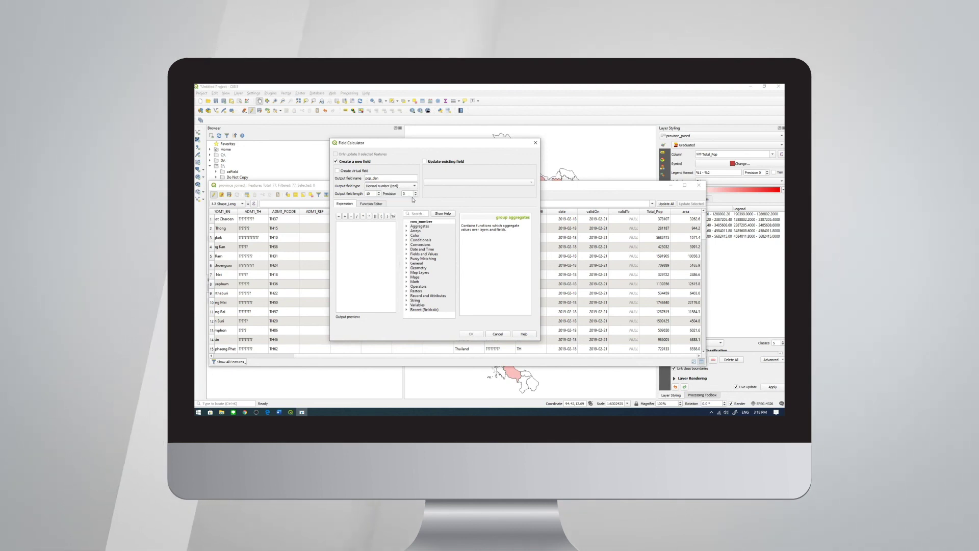
pyautogui.click(415, 195)
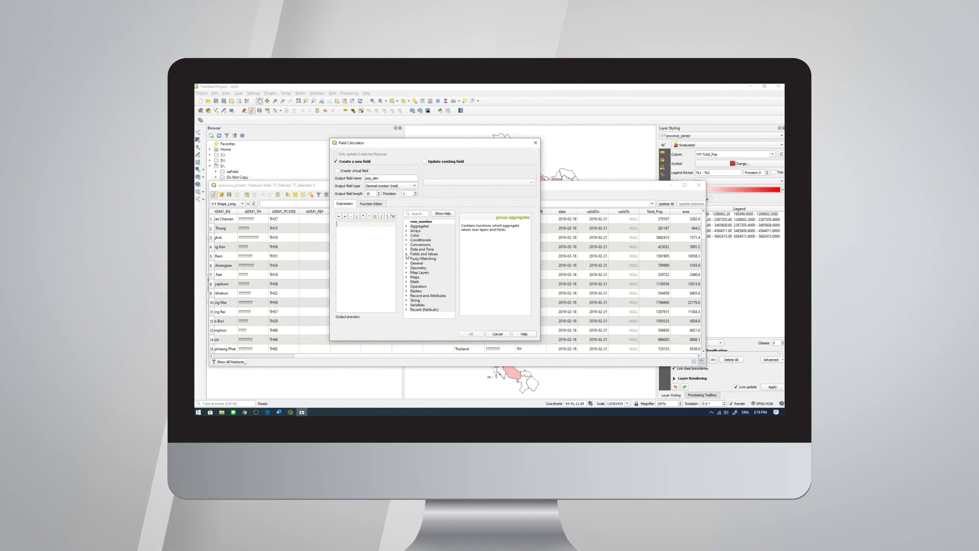
# - Calculate pop_den with the expression "Total_Pop"/"area", create the field, and close the attribute table
pyautogui.click(407, 254)
pyautogui.moveTo(455, 265); pyautogui.dragTo(454, 288)
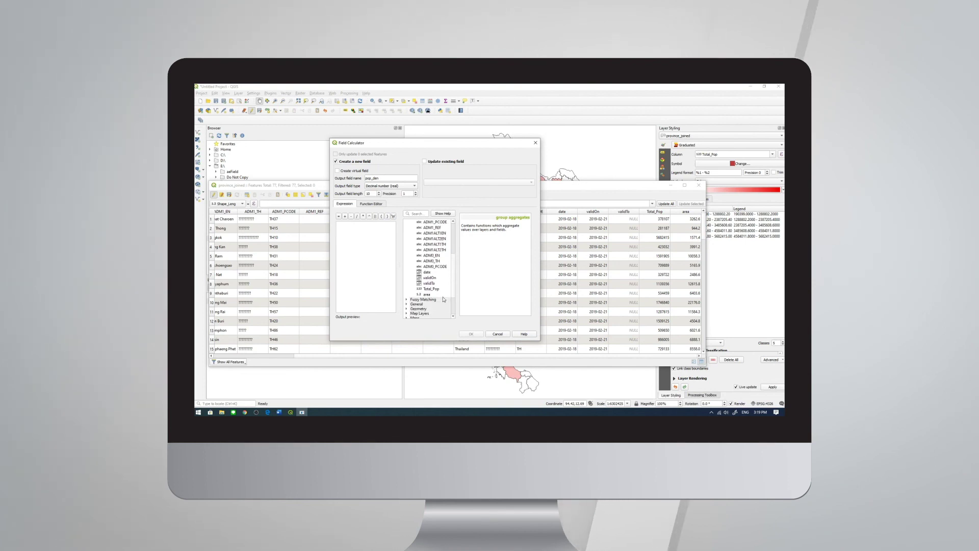
pyautogui.click(434, 289)
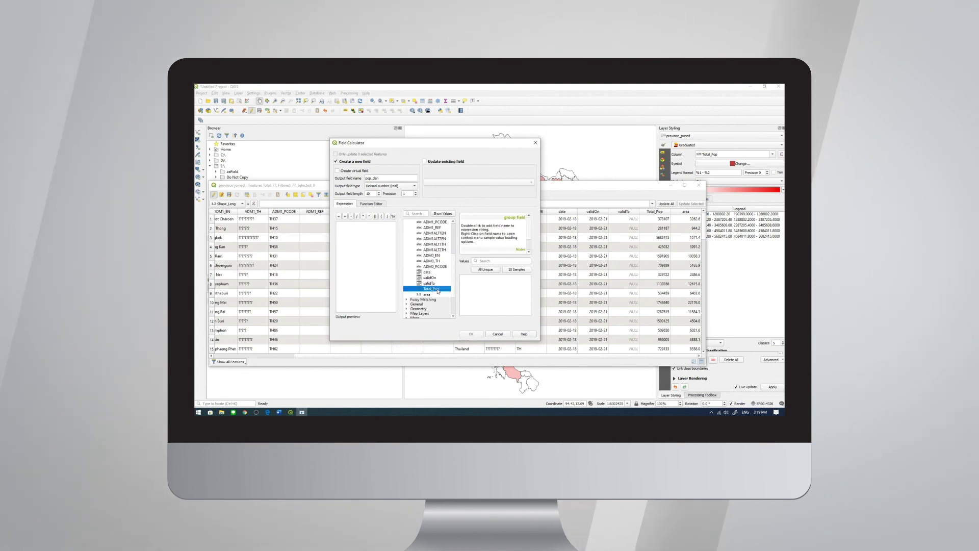
pyautogui.doubleClick(434, 289)
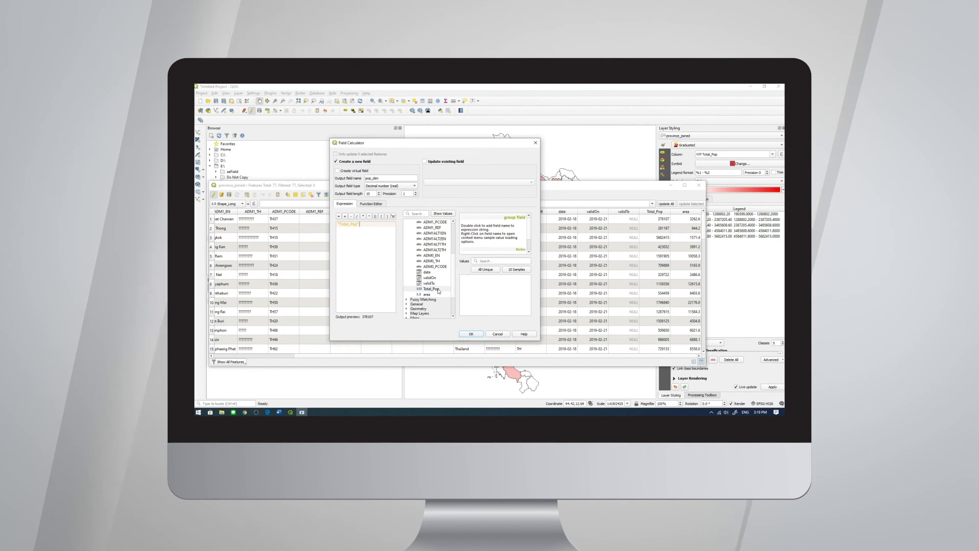
pyautogui.write('/')
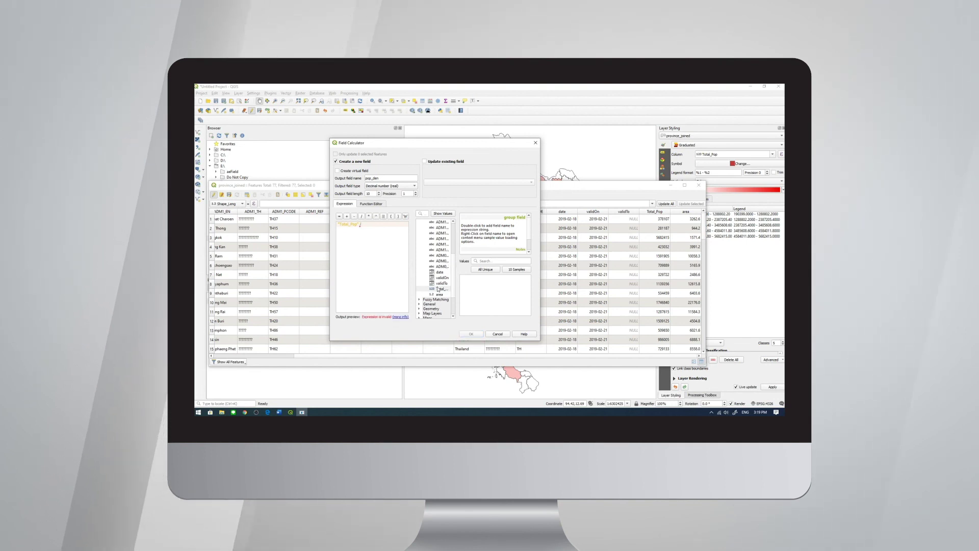
pyautogui.click(439, 294)
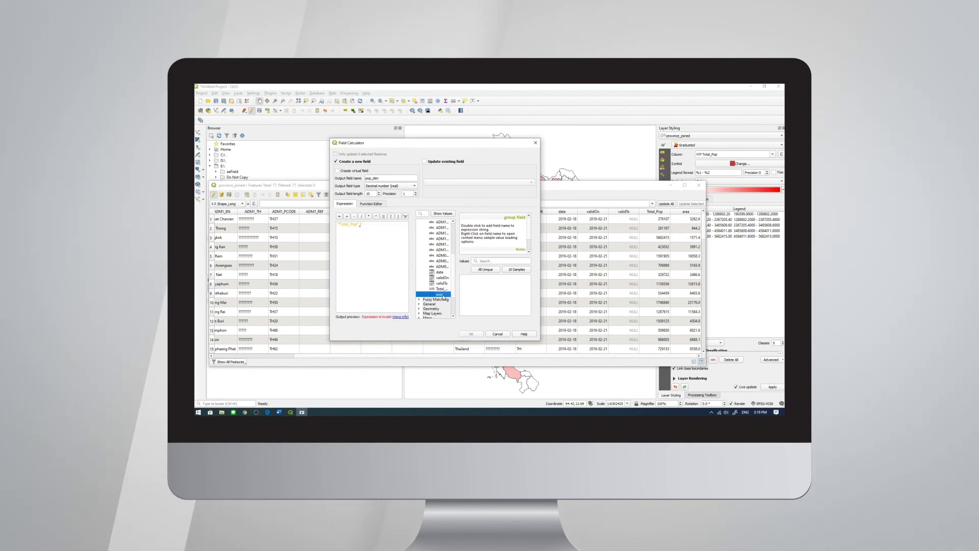
pyautogui.doubleClick(441, 294)
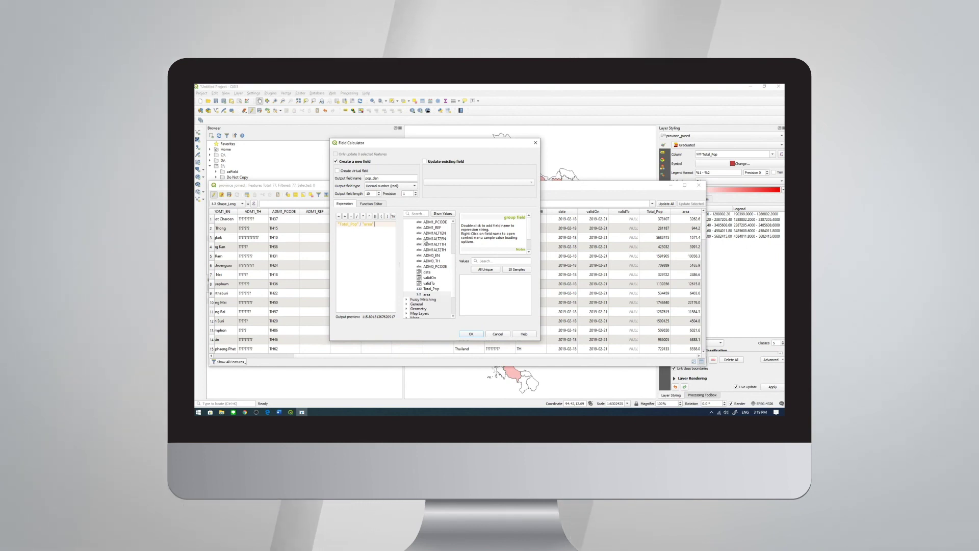
pyautogui.click(472, 334)
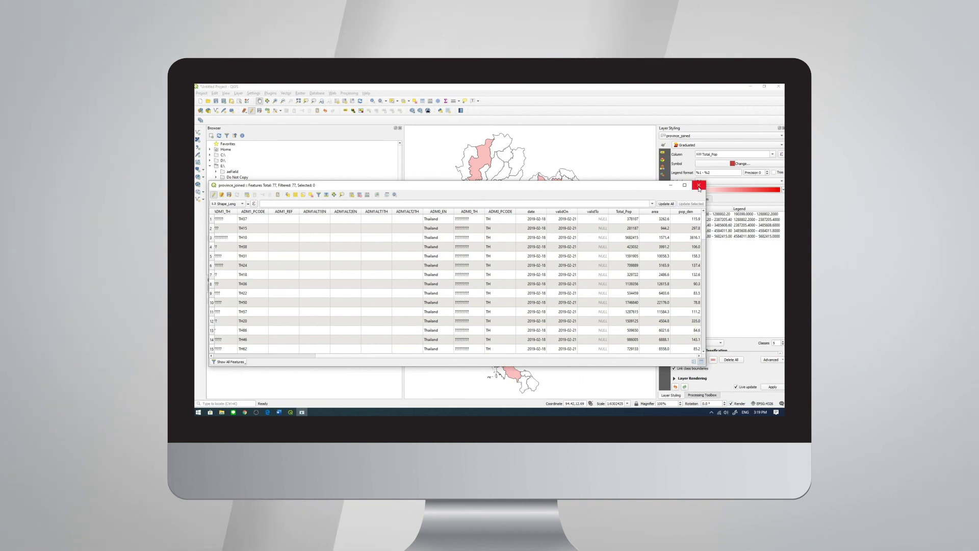
pyautogui.click(699, 186)
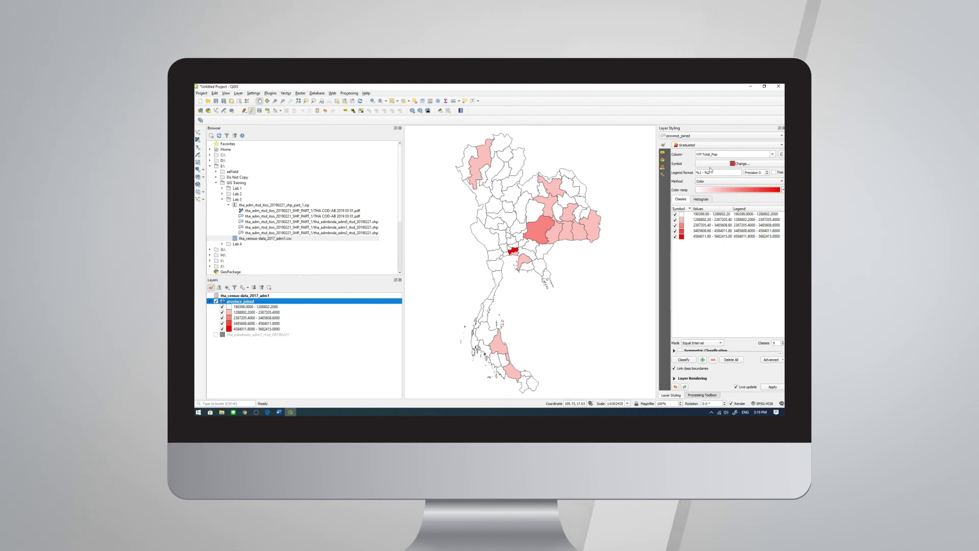
# - Classify the graduated symbology of province_joined on the pop_den column and switch the mode to Quantile (Equal Count)
pyautogui.click(772, 154)
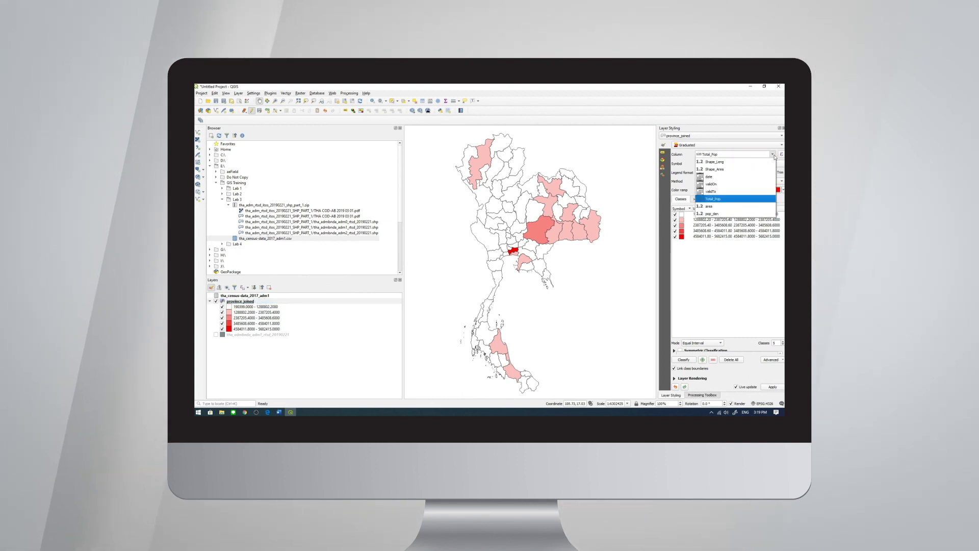
pyautogui.click(725, 215)
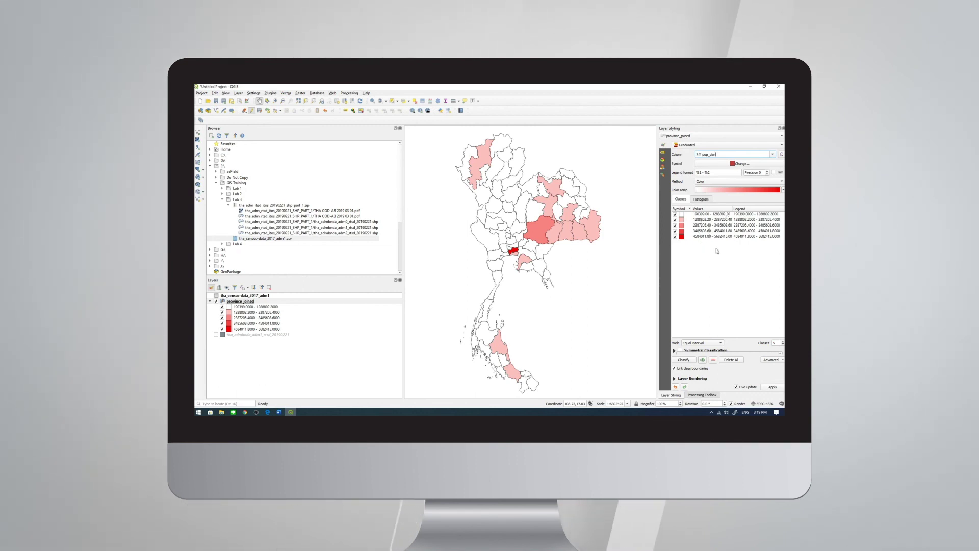
pyautogui.click(686, 361)
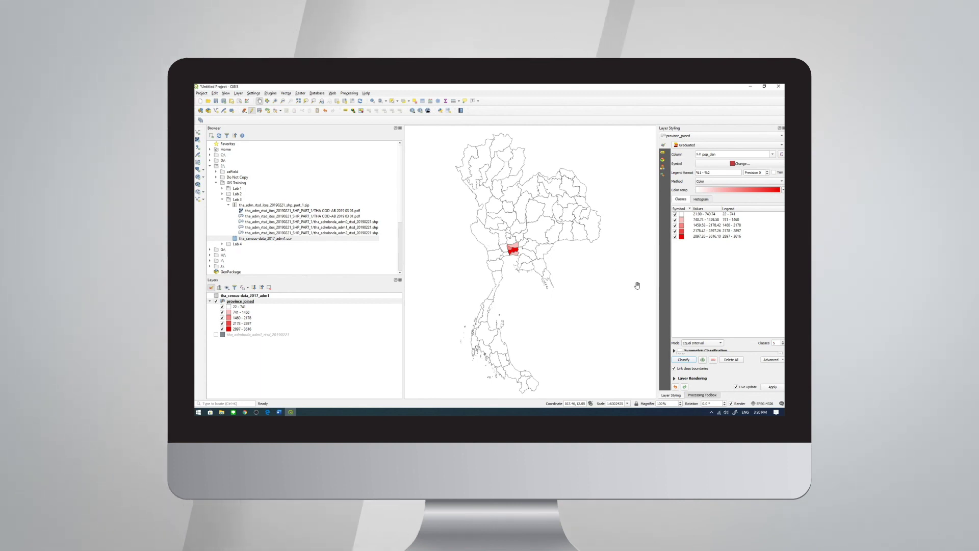
pyautogui.click(721, 343)
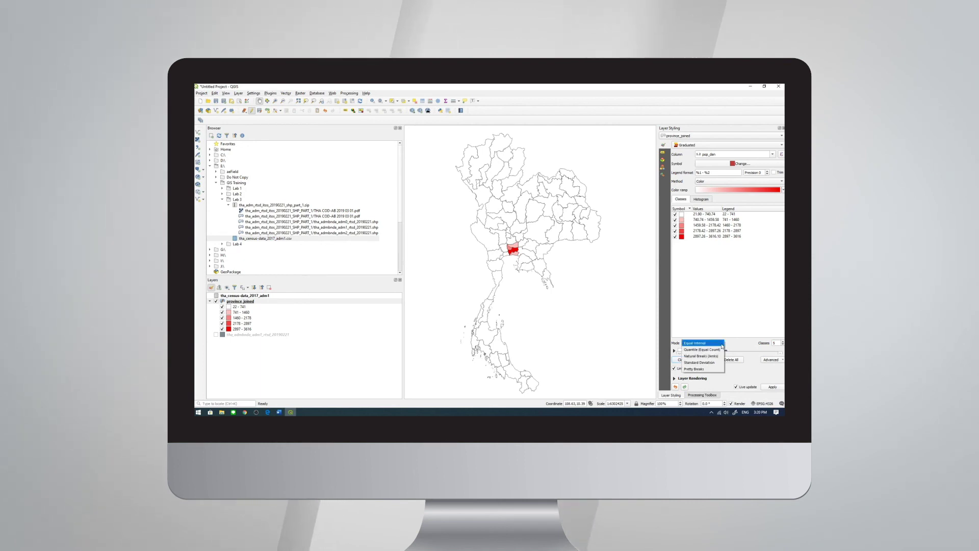
pyautogui.click(715, 350)
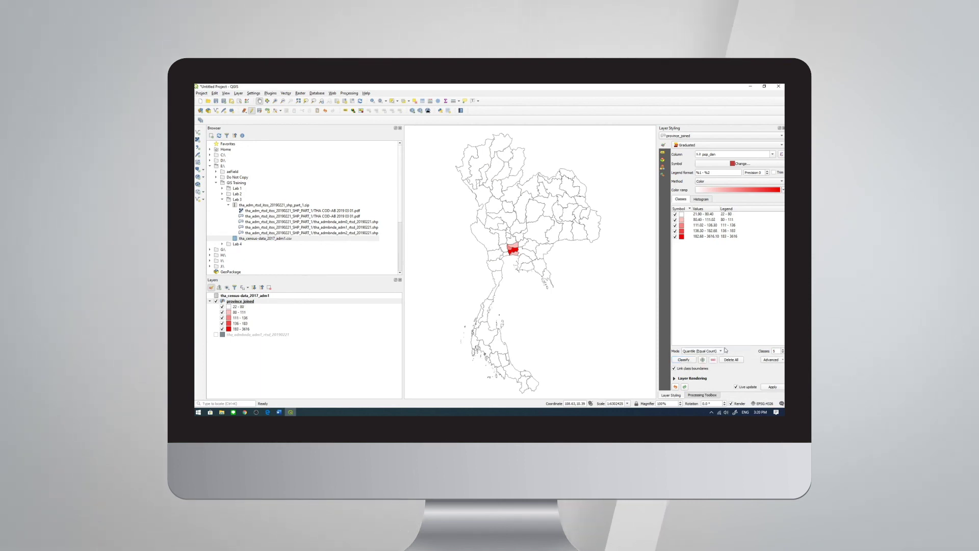